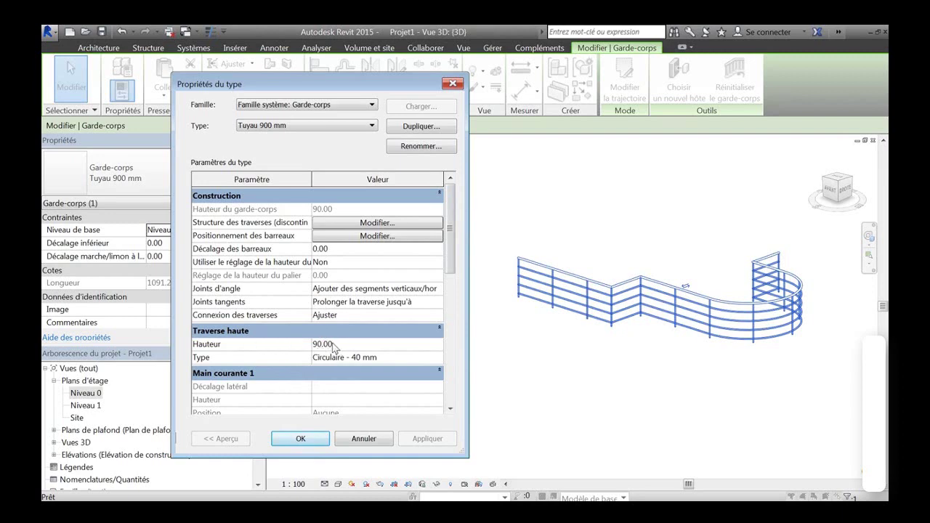
Set the top rail type of the Tuyau 900 mm railing to Rectangulaire - 50x50 mm and apply it
click(439, 357)
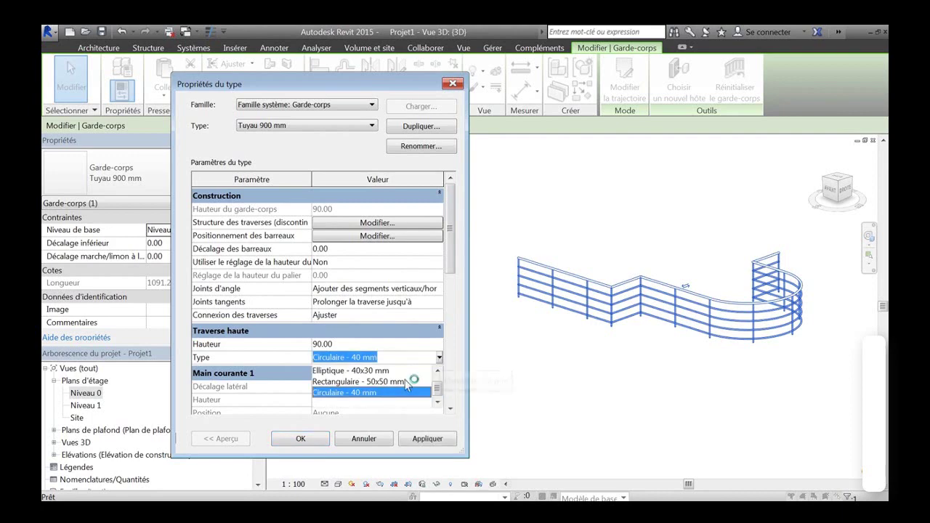
click(436, 370)
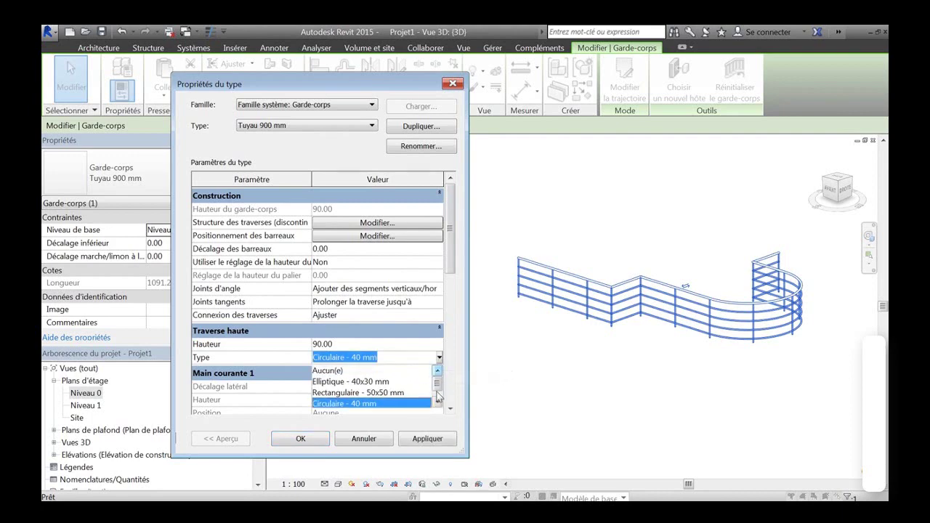
click(437, 403)
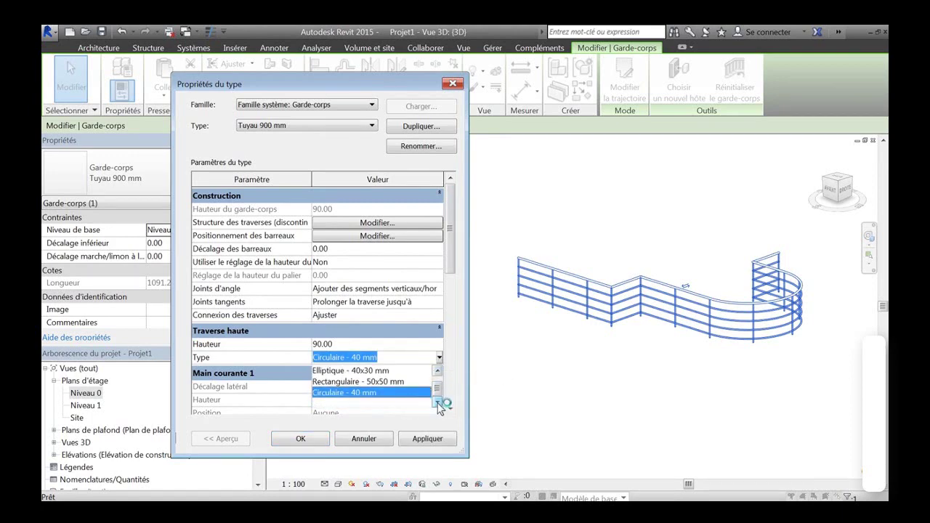
click(436, 370)
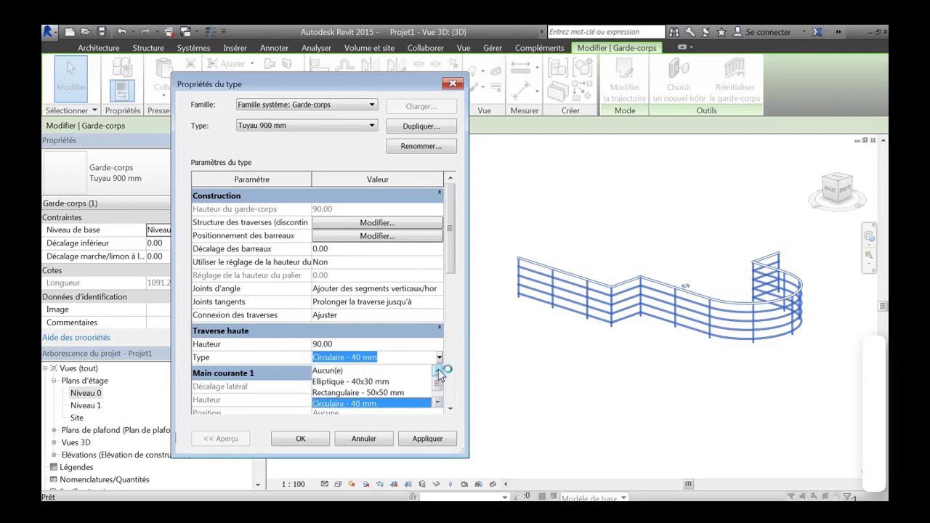
click(367, 393)
click(427, 439)
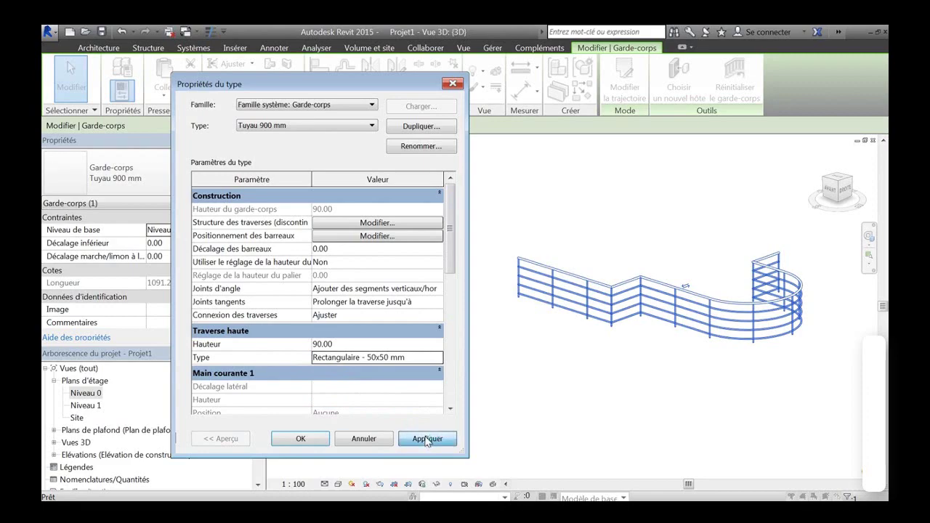
click(302, 439)
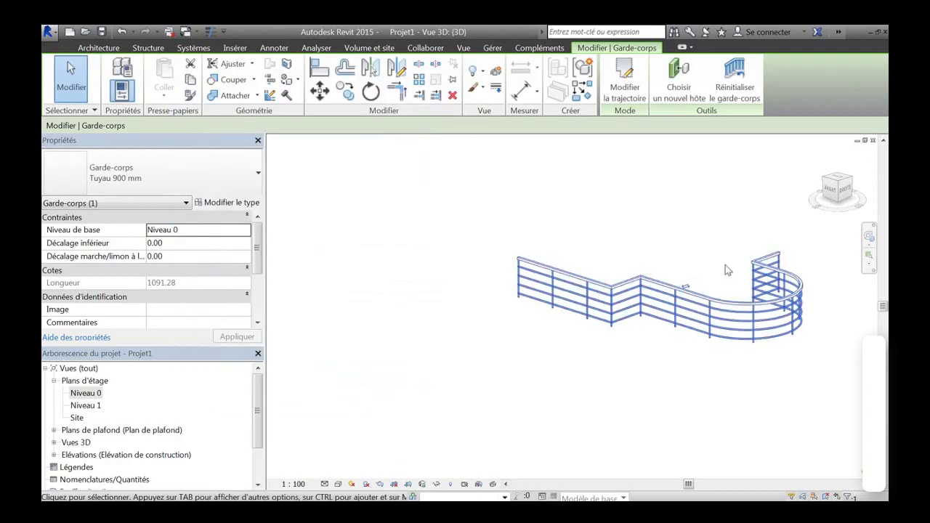
scroll(788, 248, up, 5)
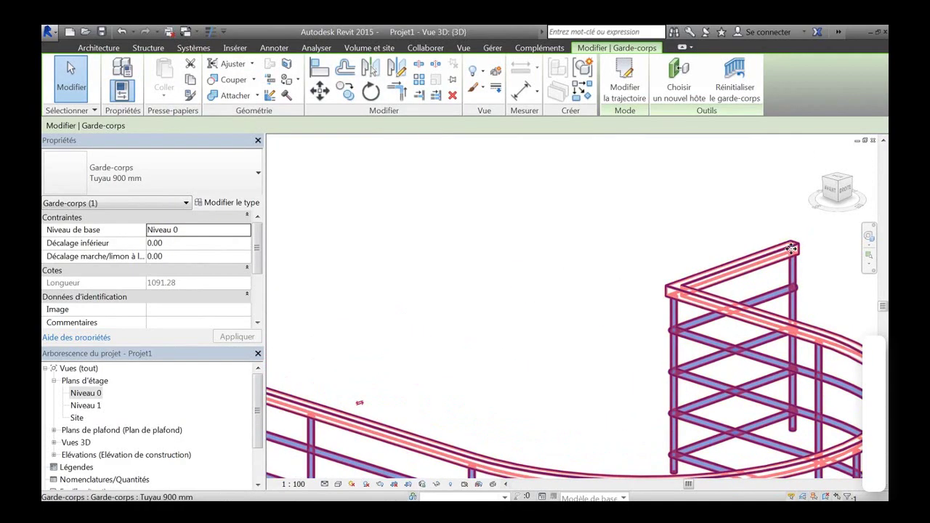
scroll(577, 322, down, 5)
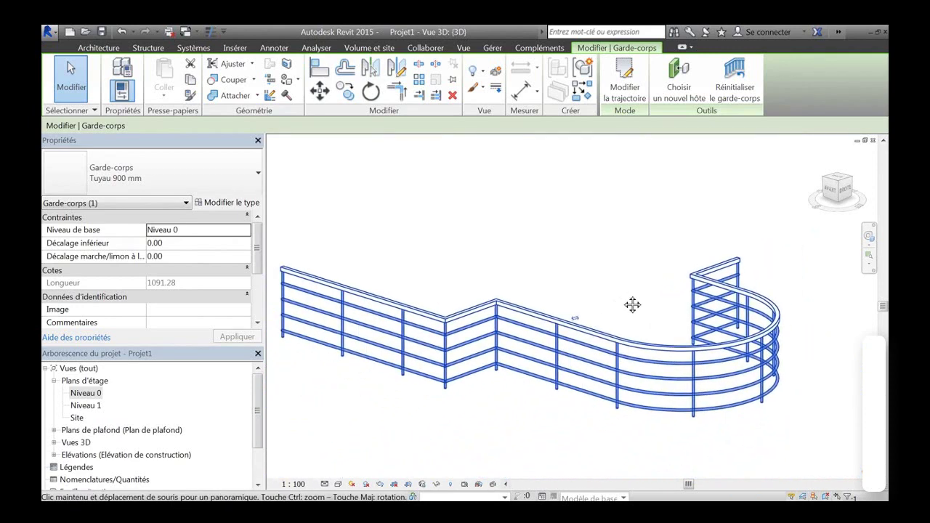
middle_drag(632, 304, 695, 287)
Check the profile choices offered for the railing's top rail type without changing the selection
click(227, 203)
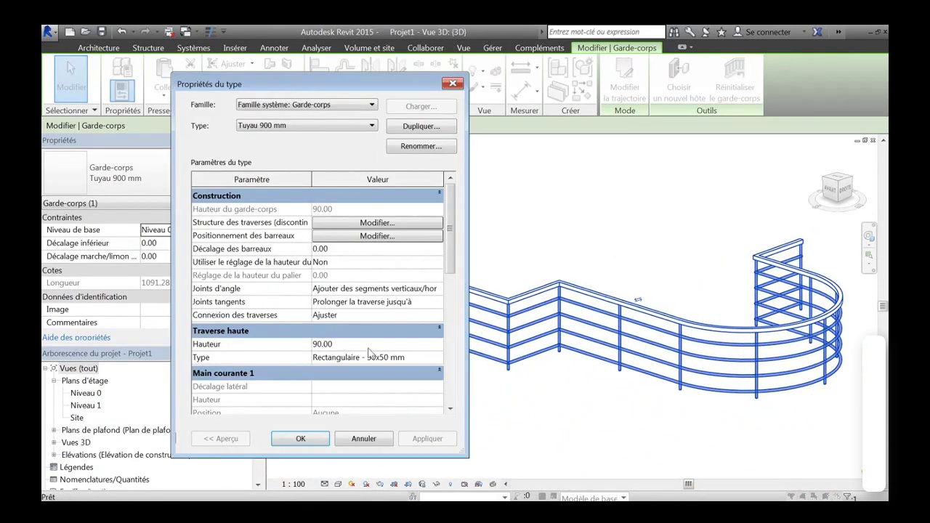
click(440, 359)
click(438, 357)
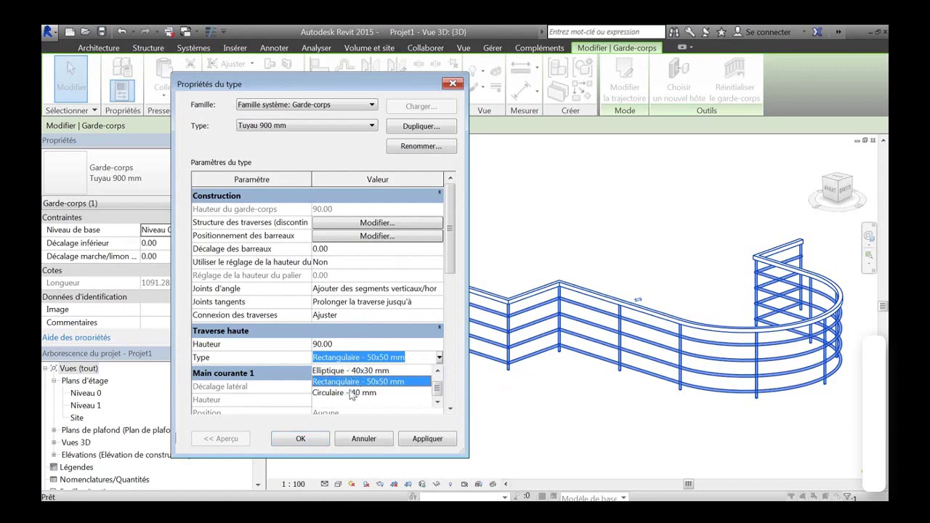
click(440, 357)
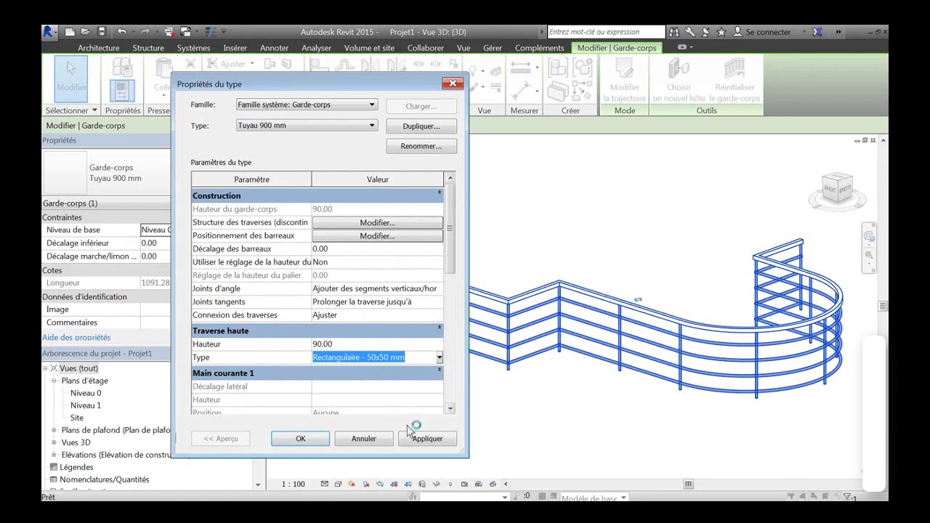
click(324, 438)
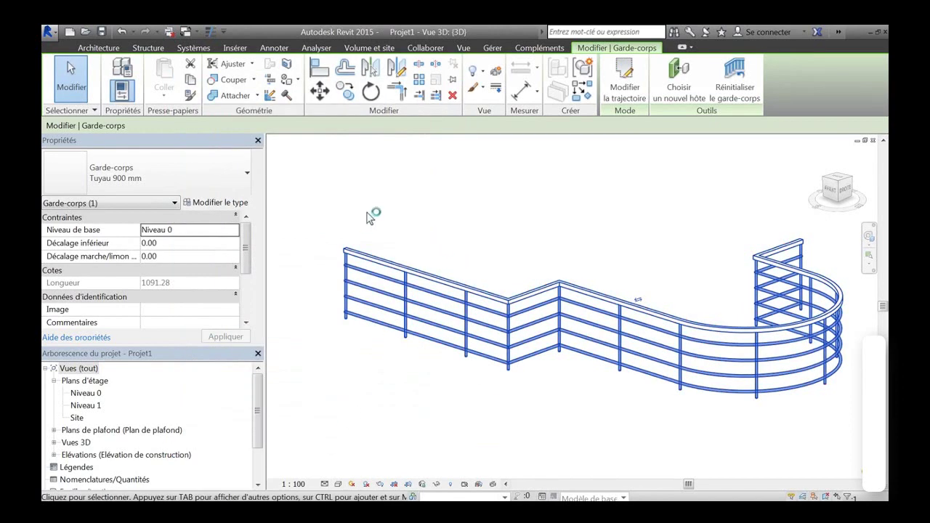
Create a new family from the Profil métrique-Traverse template and close it, returning to the project's 3D view
click(49, 33)
mouse_move(109, 66)
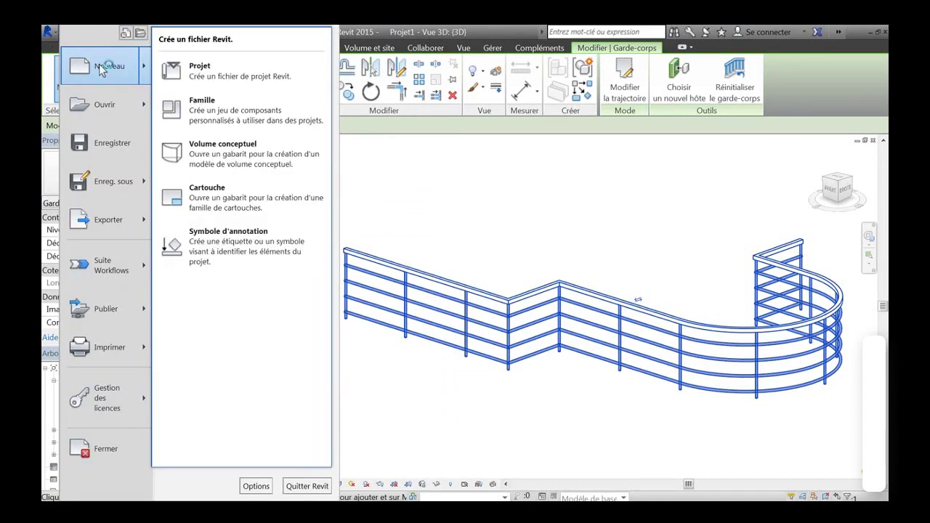
click(237, 123)
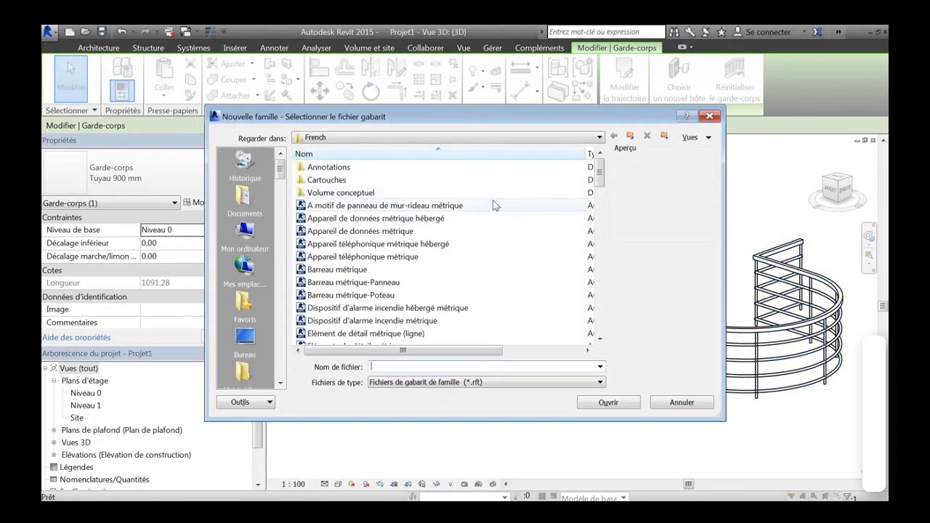
drag(600, 179, 607, 318)
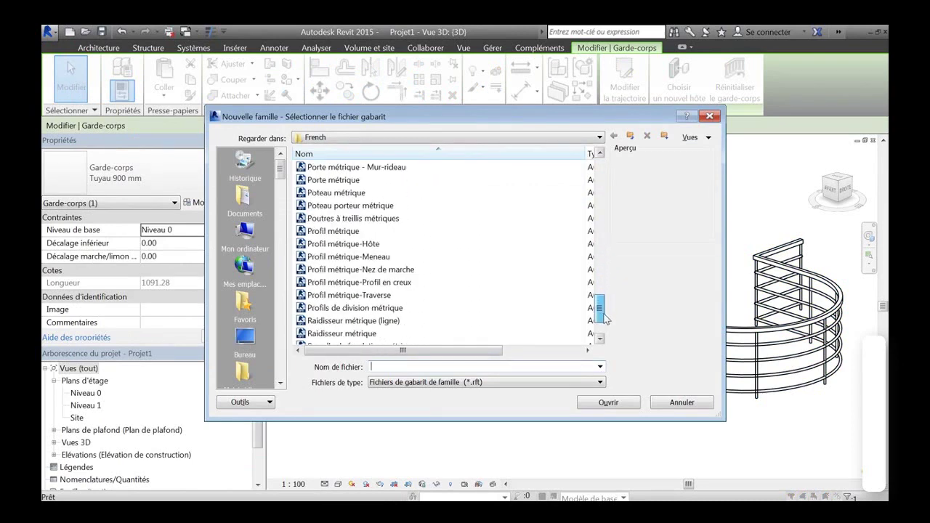
click(357, 296)
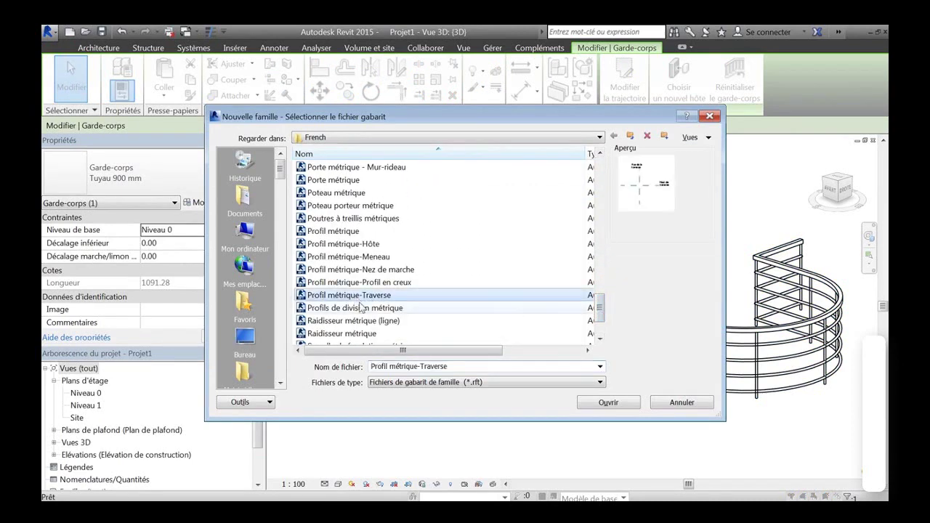
click(614, 404)
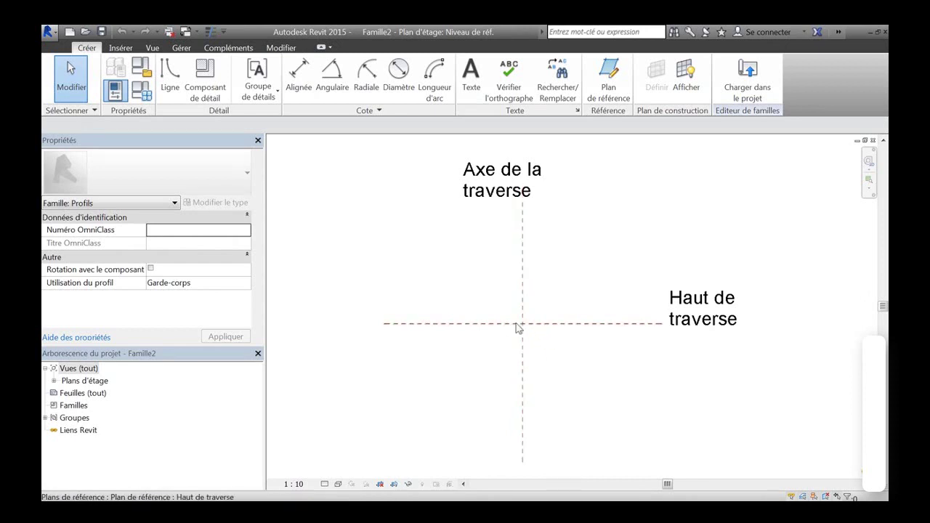
click(872, 139)
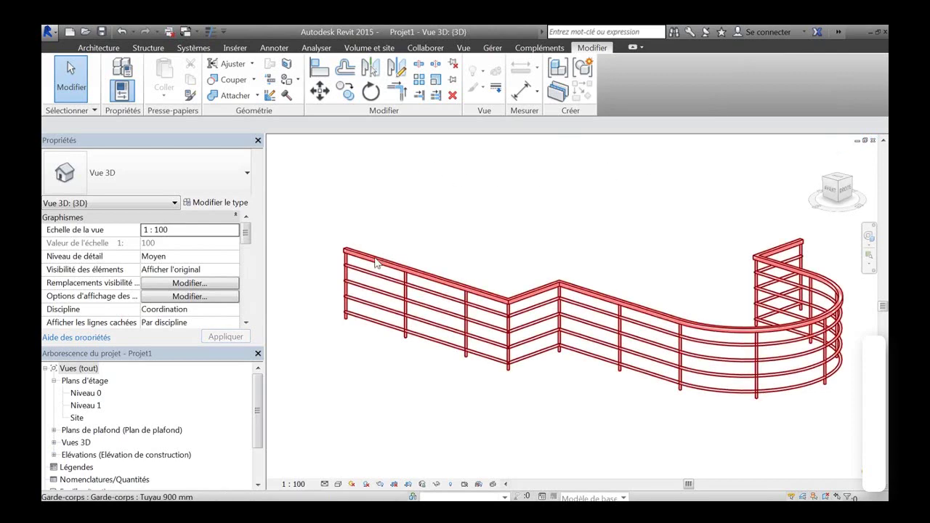
Open the discontinuous rail structure of the Tuyau 900 mm railing type for editing
click(374, 263)
click(231, 203)
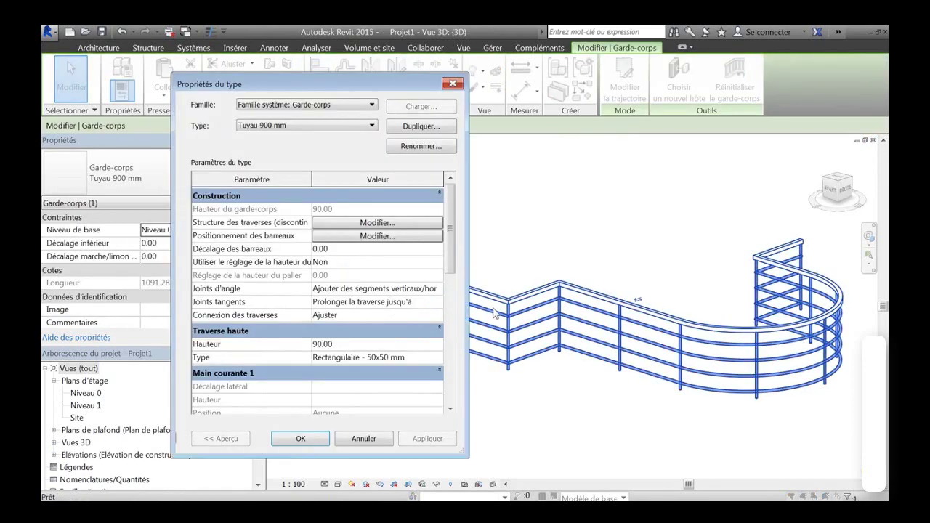
click(439, 356)
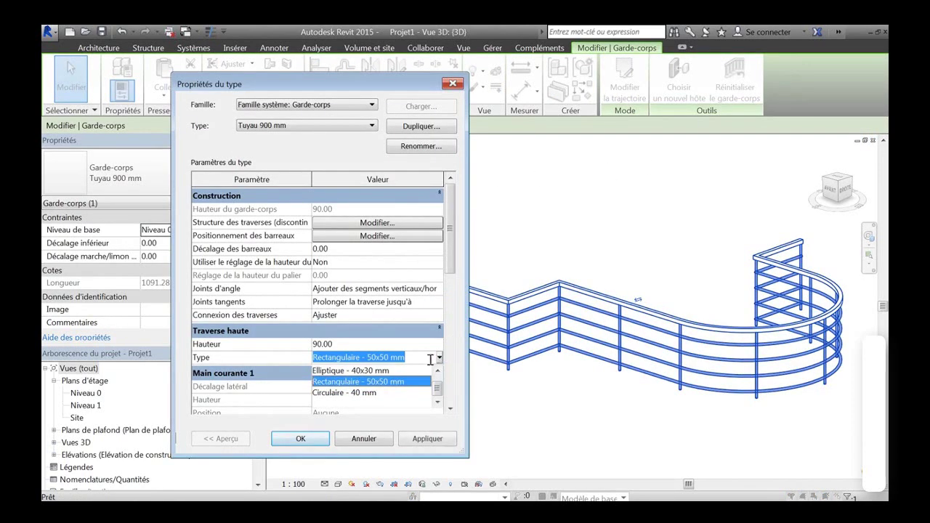
click(438, 358)
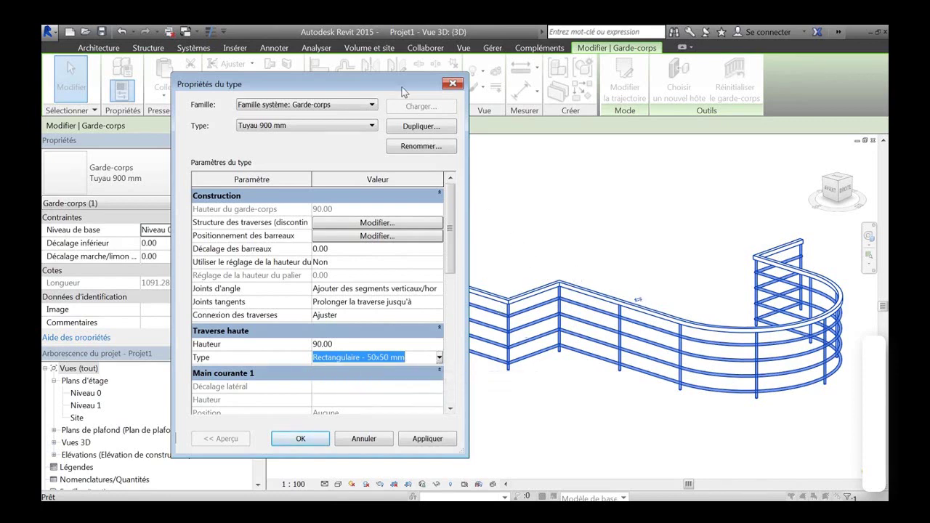
drag(401, 88, 294, 72)
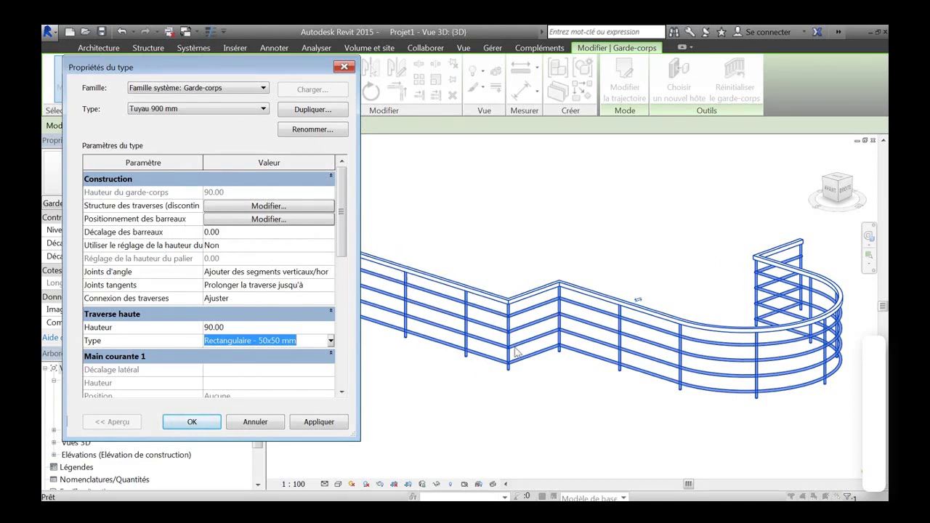
click(242, 208)
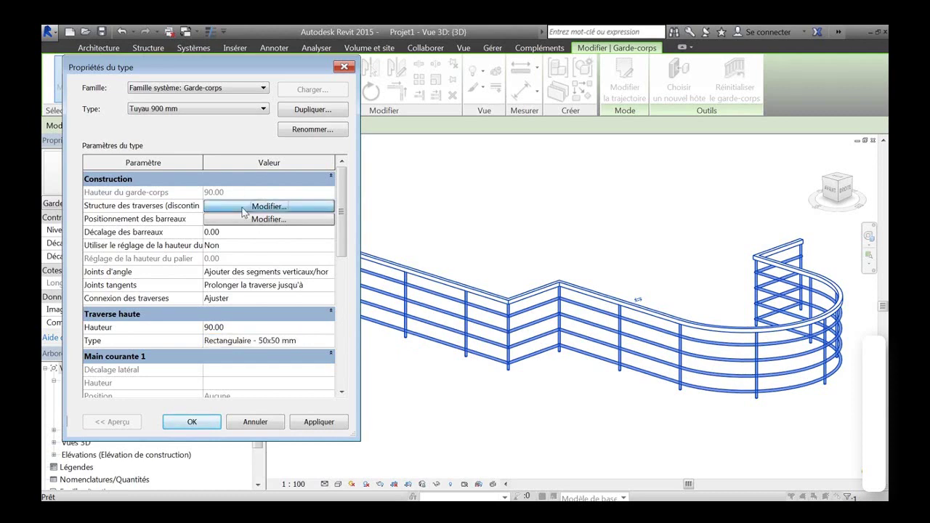
drag(233, 69, 281, 83)
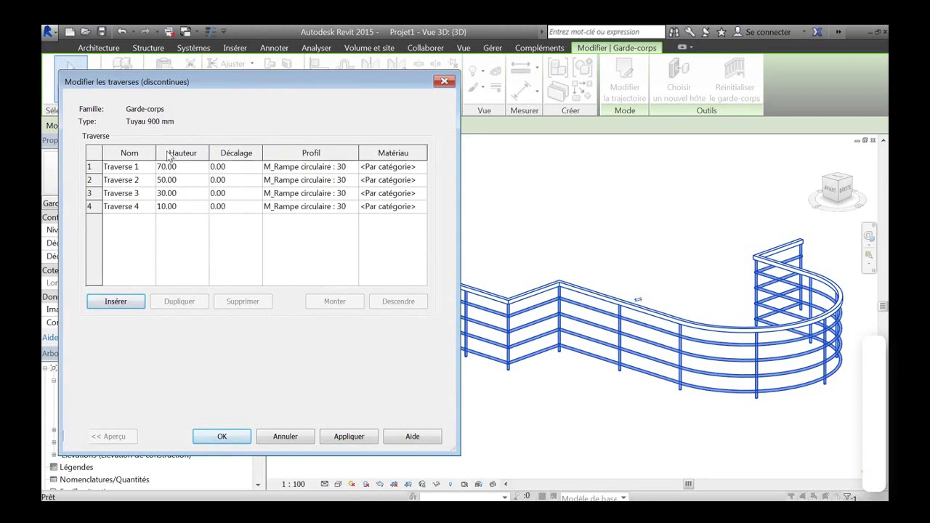
drag(237, 84, 419, 88)
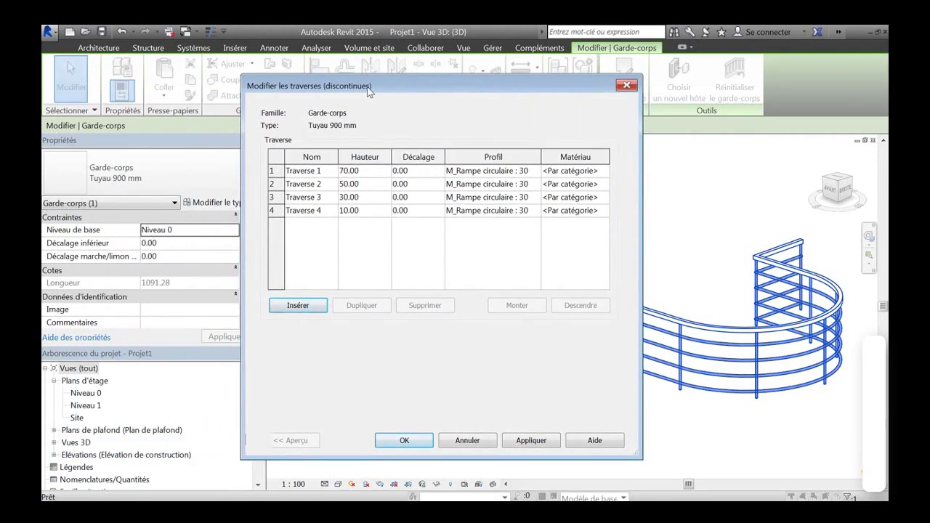
drag(369, 91, 192, 96)
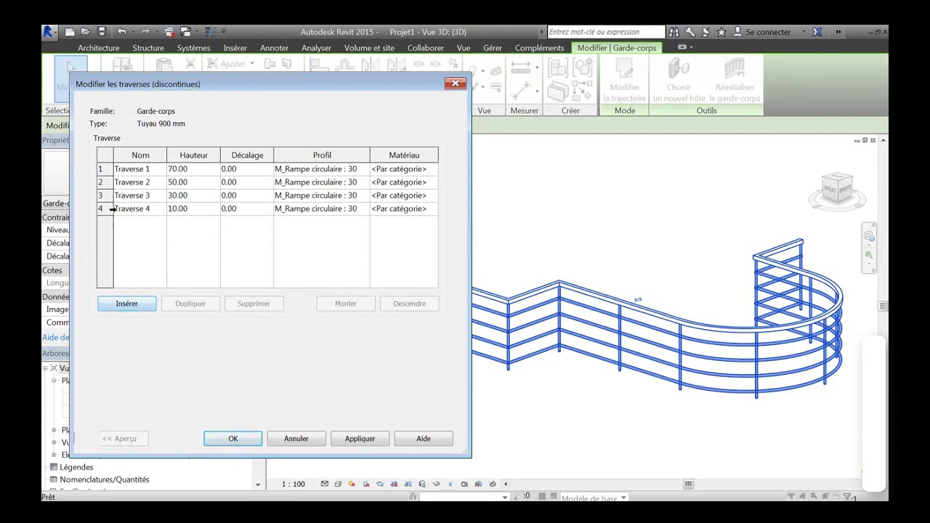
Duplicate Traverse 4, set the copy's height to 20, and apply the change to the railing
click(106, 209)
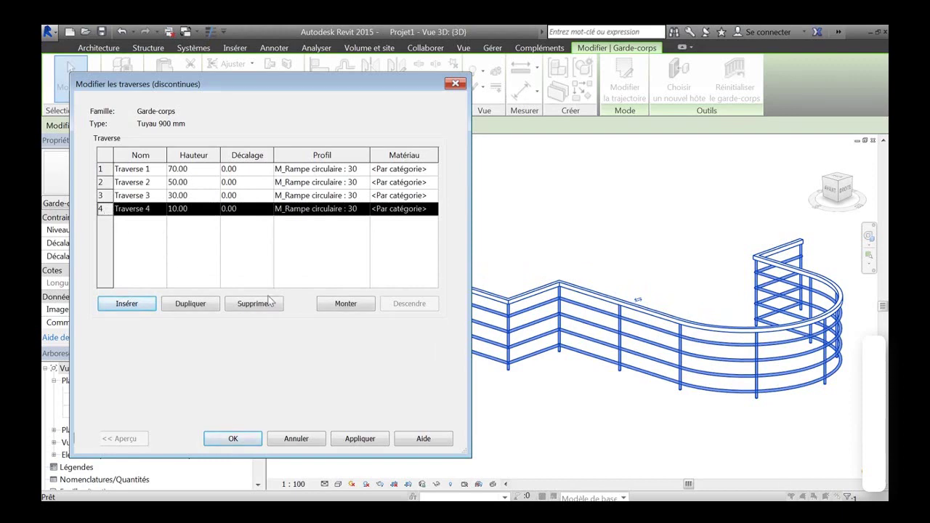
click(190, 303)
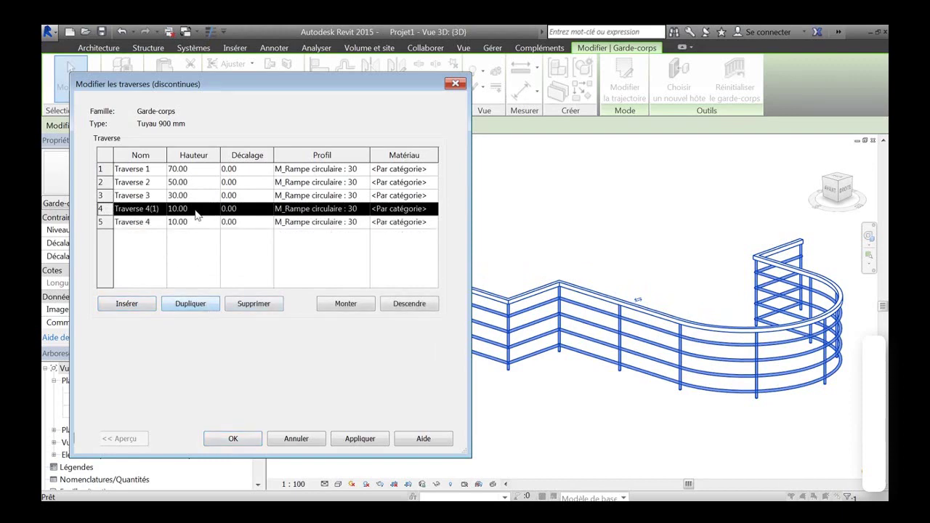
click(177, 208)
text(2)
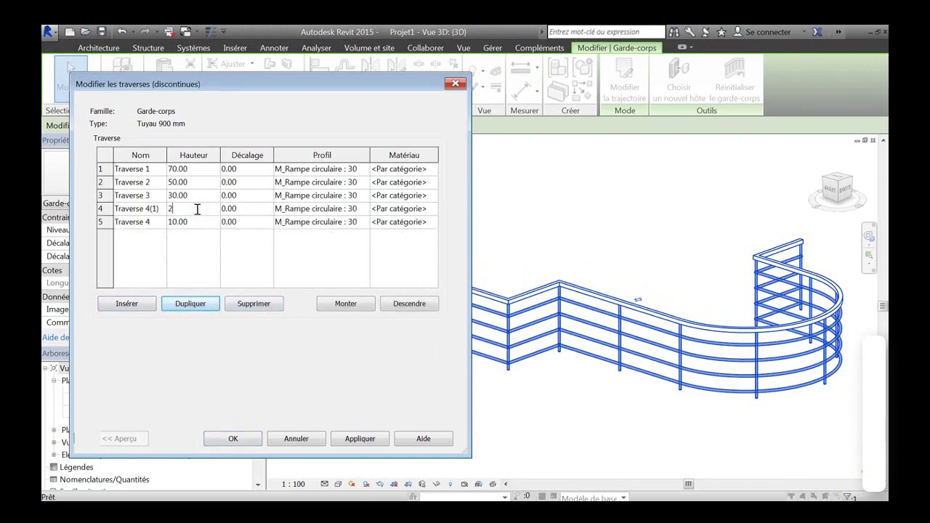
text(0)
click(362, 440)
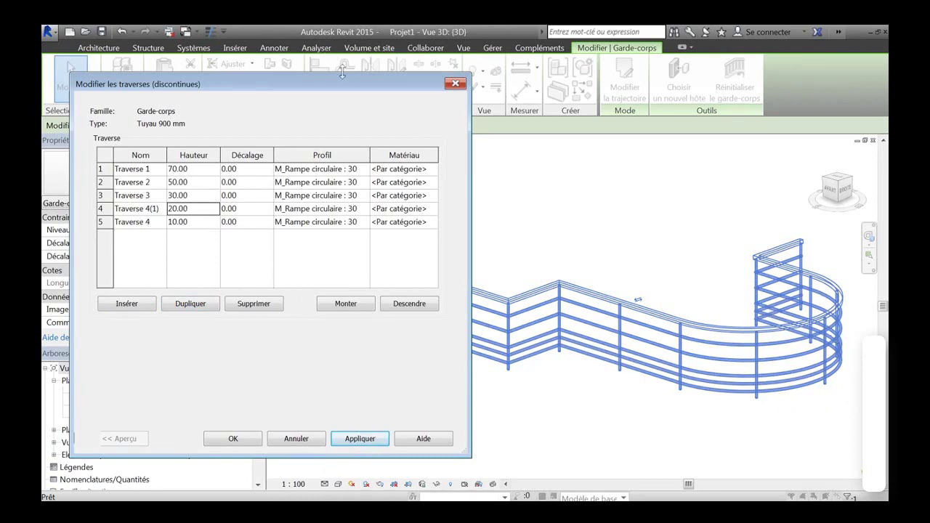
drag(353, 85, 194, 80)
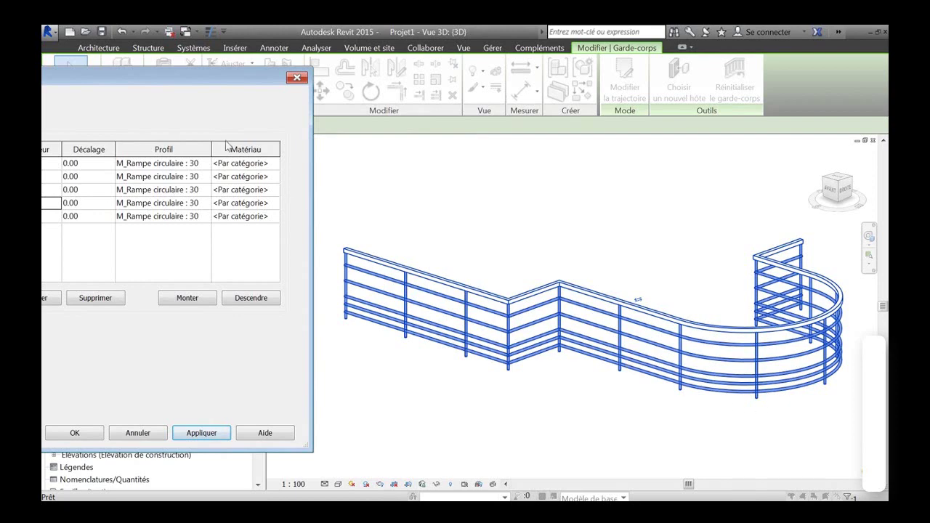
drag(227, 80, 414, 86)
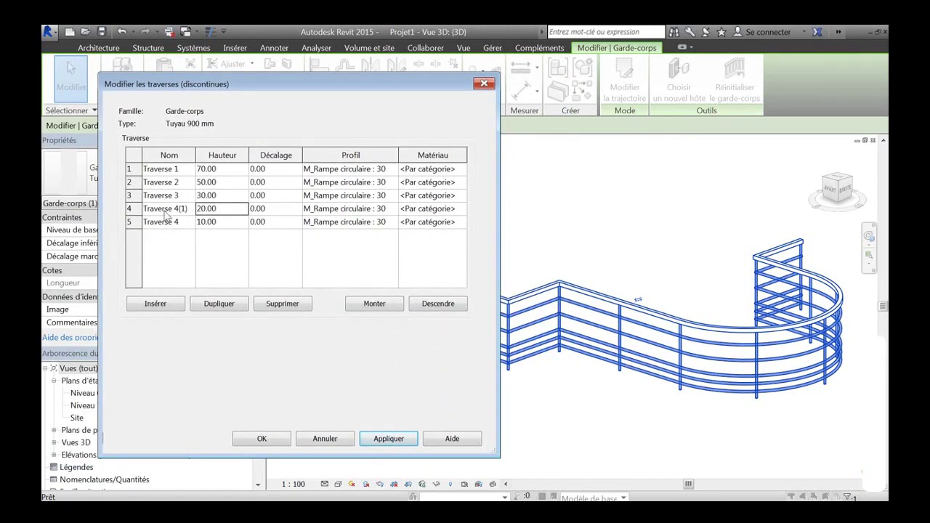
Delete the duplicated rail Traverse 4(1) from the rail structure and apply the change
click(130, 209)
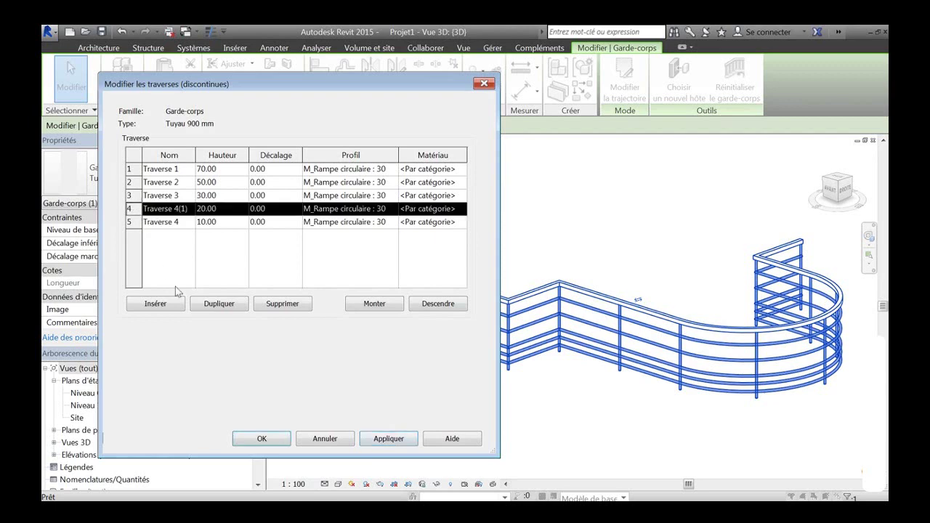
click(296, 305)
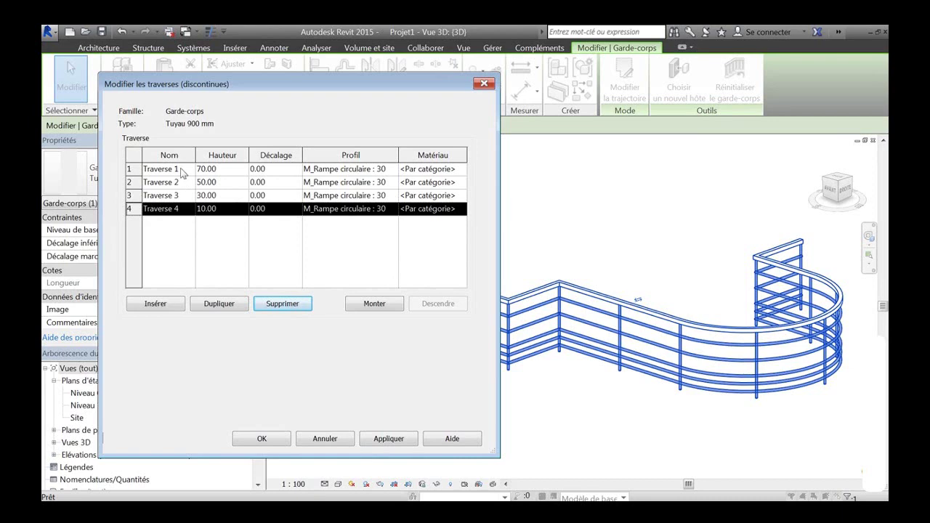
click(388, 439)
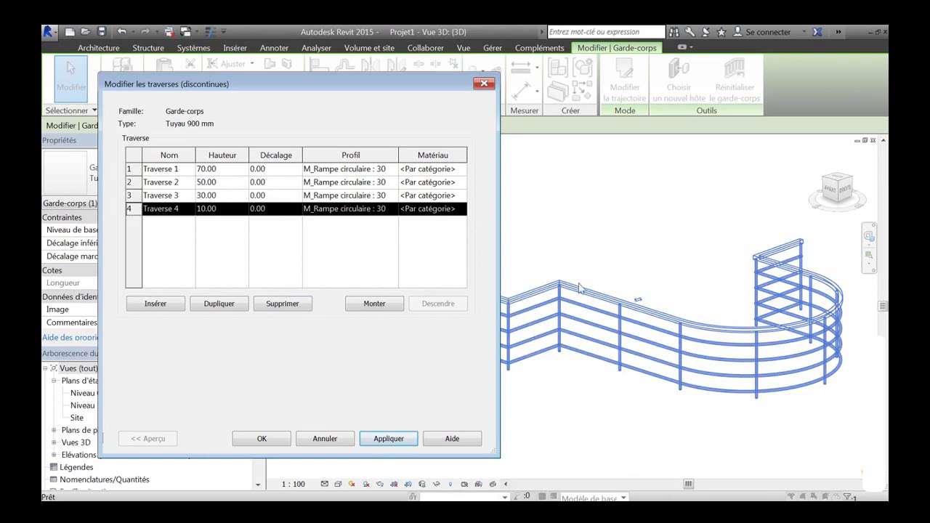
Accept the rail structure and open the baluster placement settings of the Tuyau 900 mm railing type
click(262, 439)
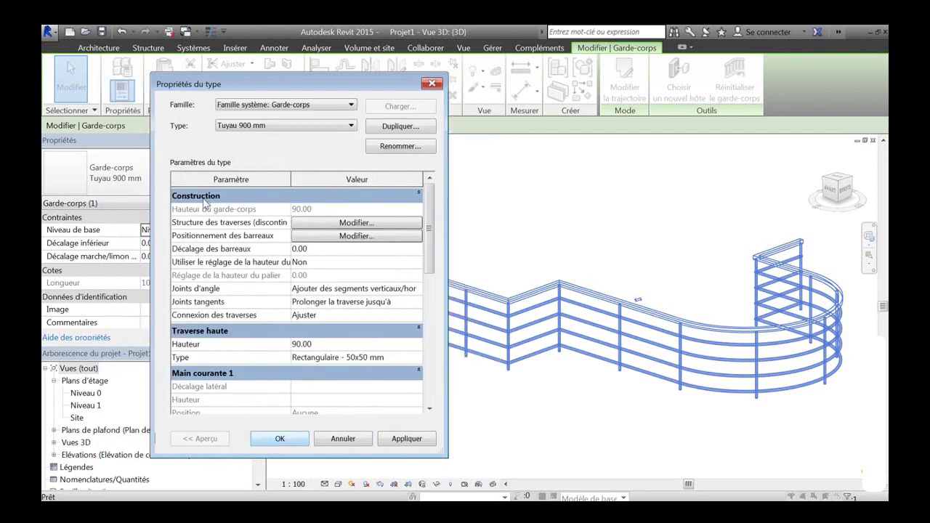
mouse_move(354, 87)
mouse_down()
mouse_move(288, 95)
mouse_move(369, 85)
mouse_up()
click(312, 247)
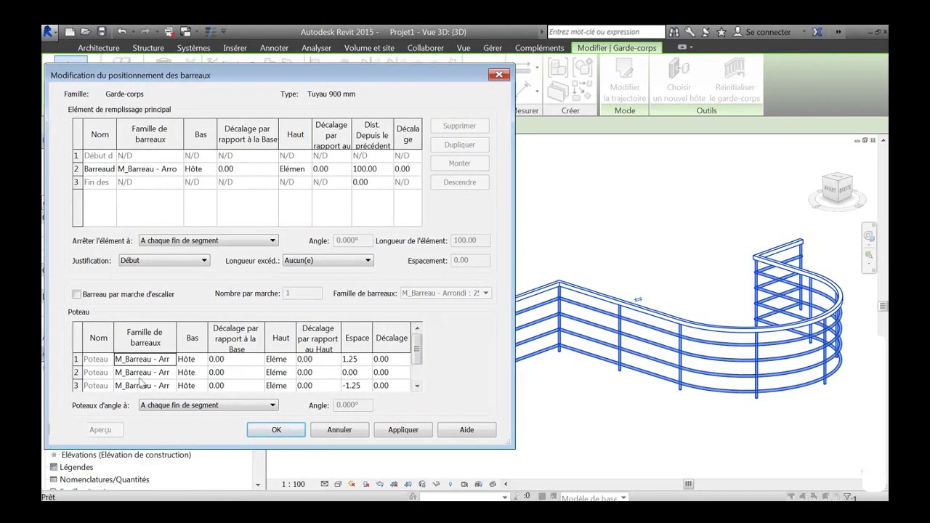
Widen the name column of the post table, look through its post rows, and compare them with the railing in the 3D view
drag(113, 344, 170, 338)
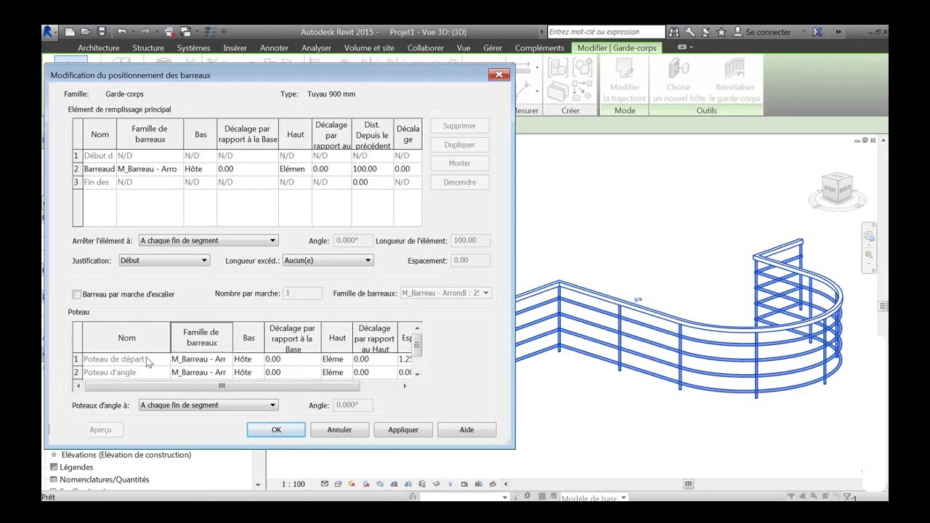
click(417, 373)
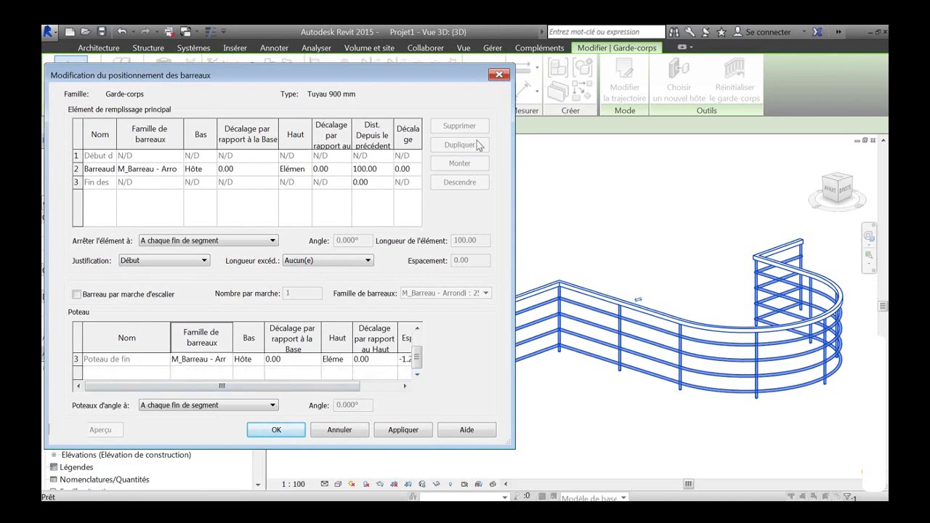
drag(430, 68, 244, 142)
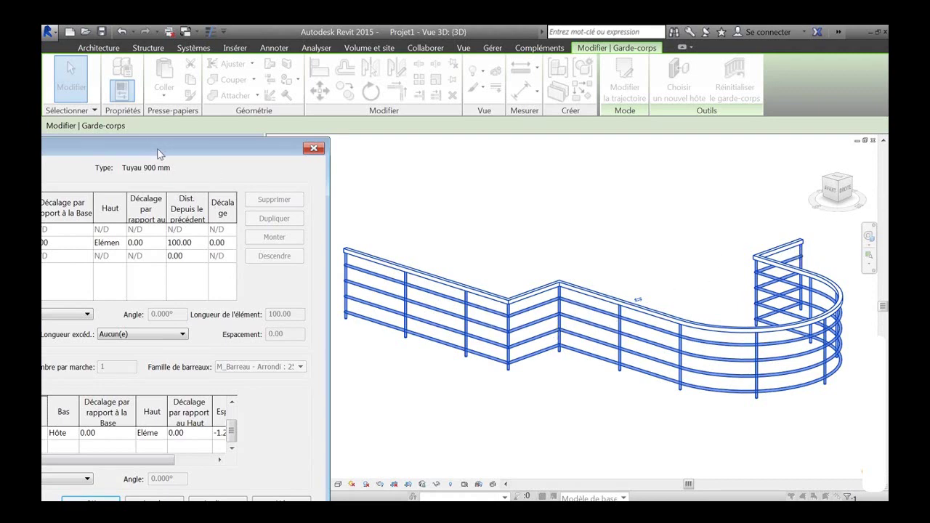
drag(156, 148, 396, 98)
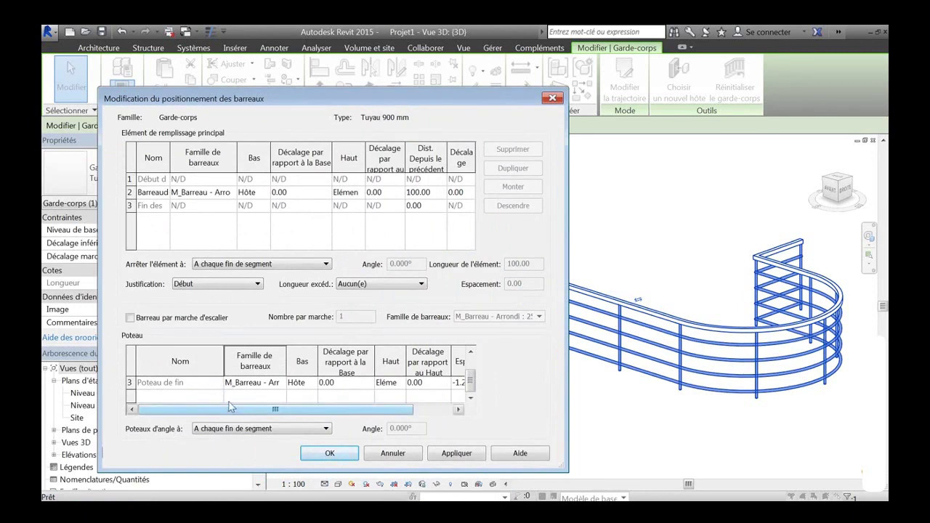
Set the baluster family of the end post (Poteau de fin) to Aucun(e) and apply the change
click(284, 386)
click(283, 385)
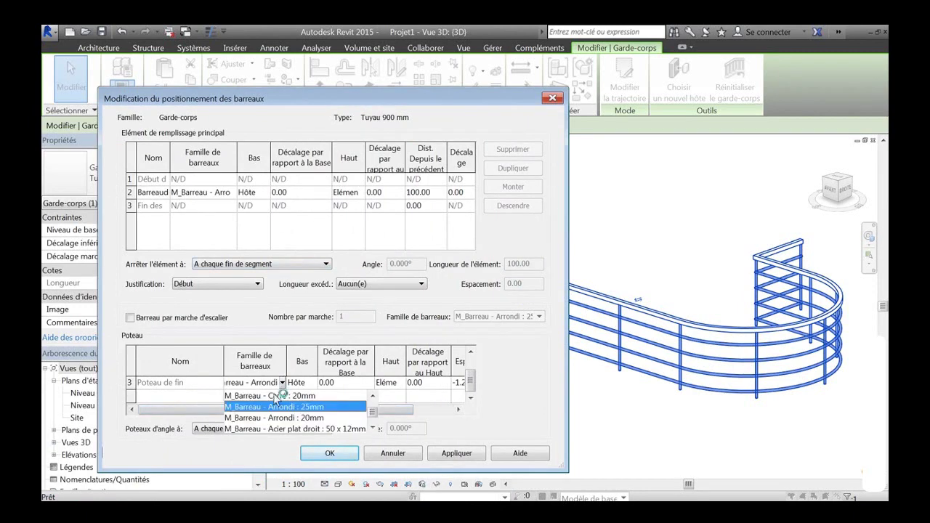
click(372, 398)
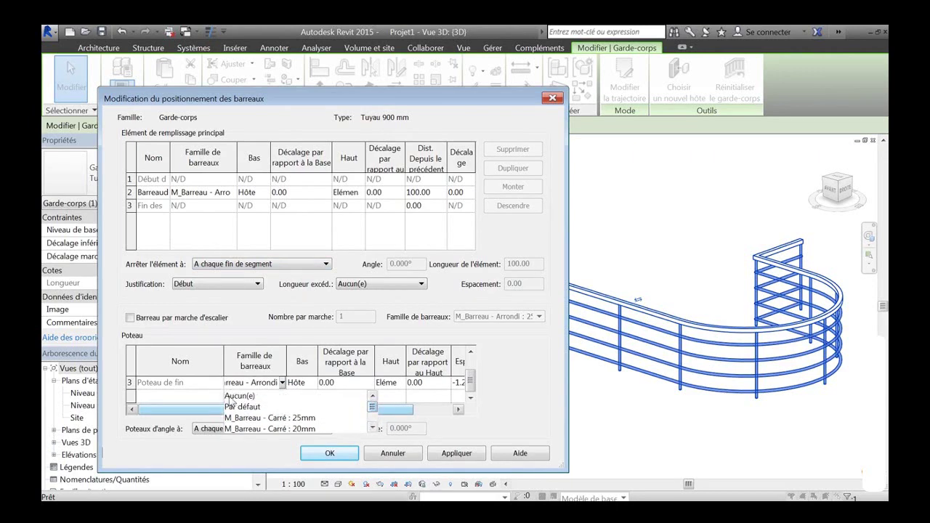
click(240, 395)
click(451, 454)
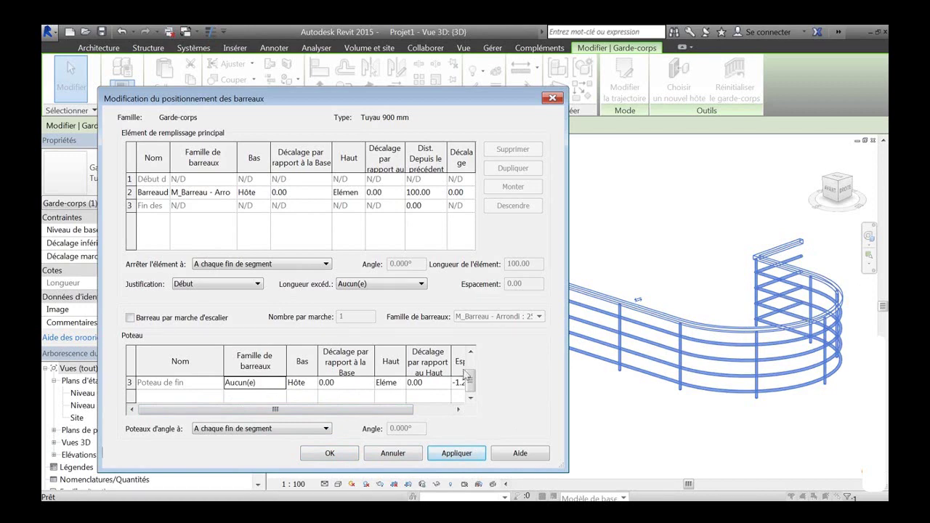
Set the baluster family of the end post (Poteau de fin) to a square M_Barreau - Carré type
click(282, 382)
click(287, 422)
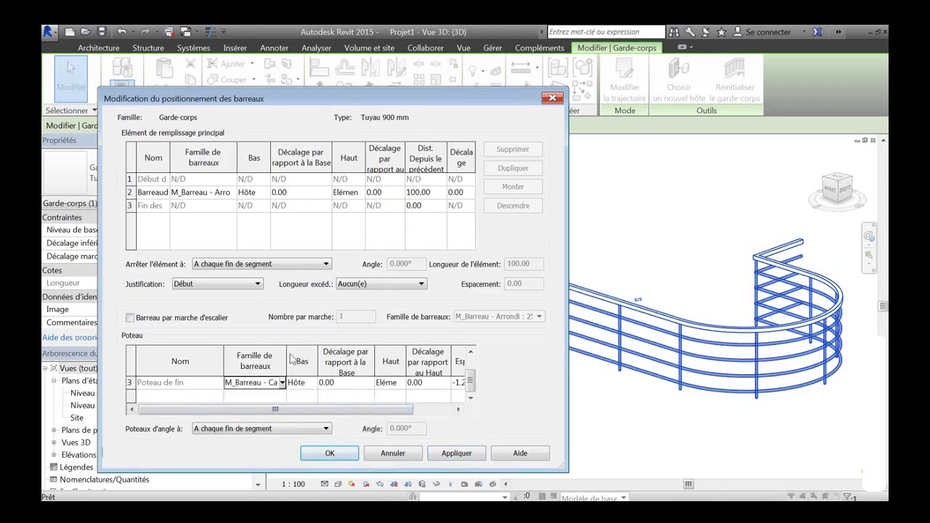
Examine the base and top attachment options of the end post and compare them with the railing in the 3D view
click(314, 388)
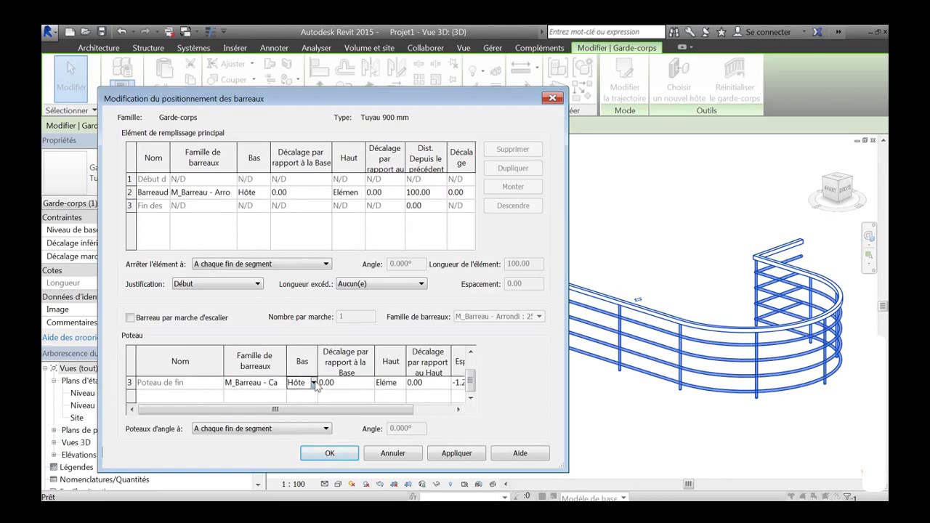
click(313, 382)
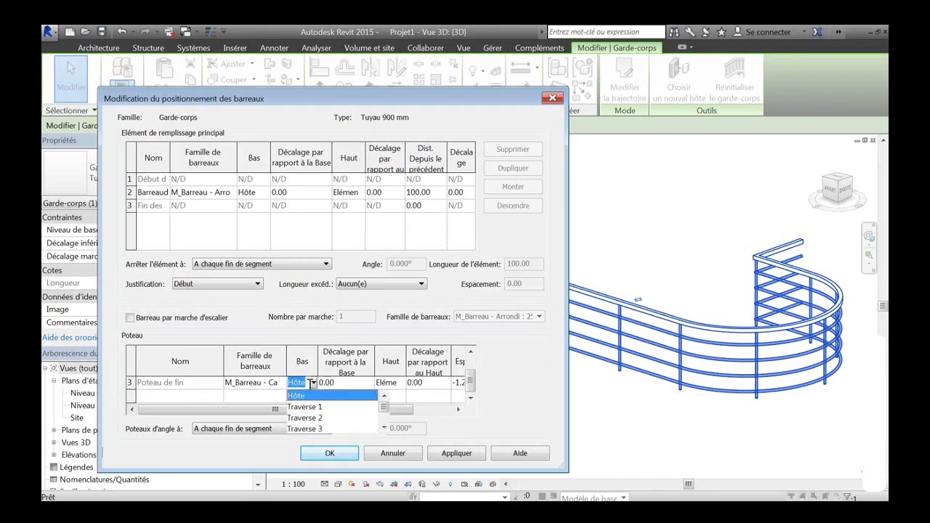
click(326, 369)
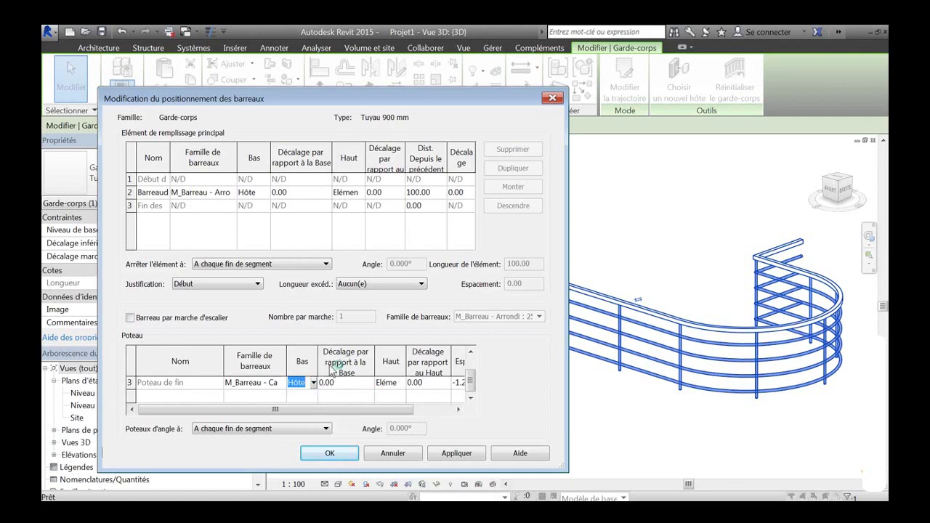
click(402, 382)
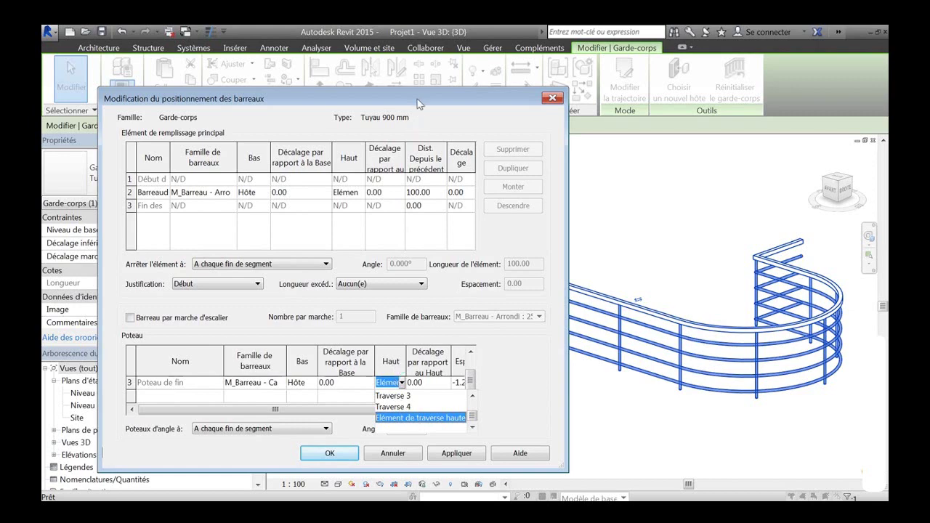
drag(418, 103, 178, 142)
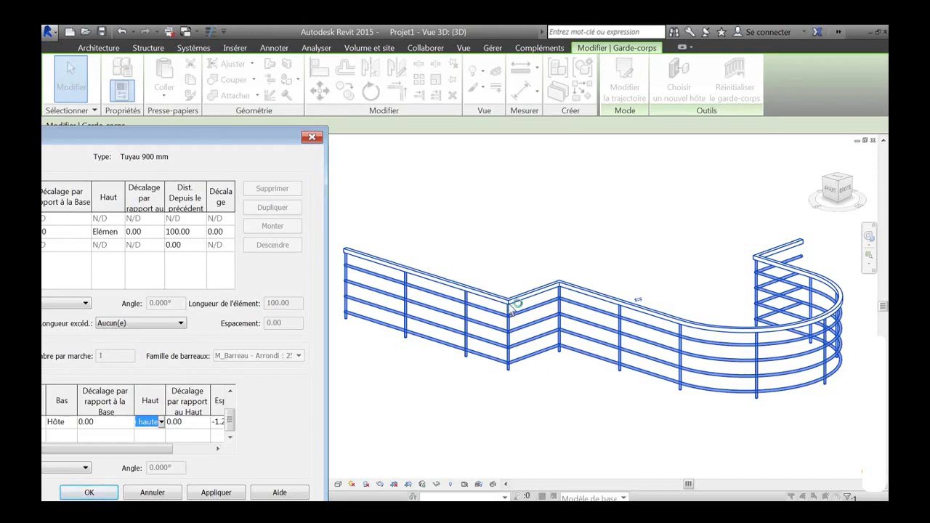
drag(174, 140, 483, 93)
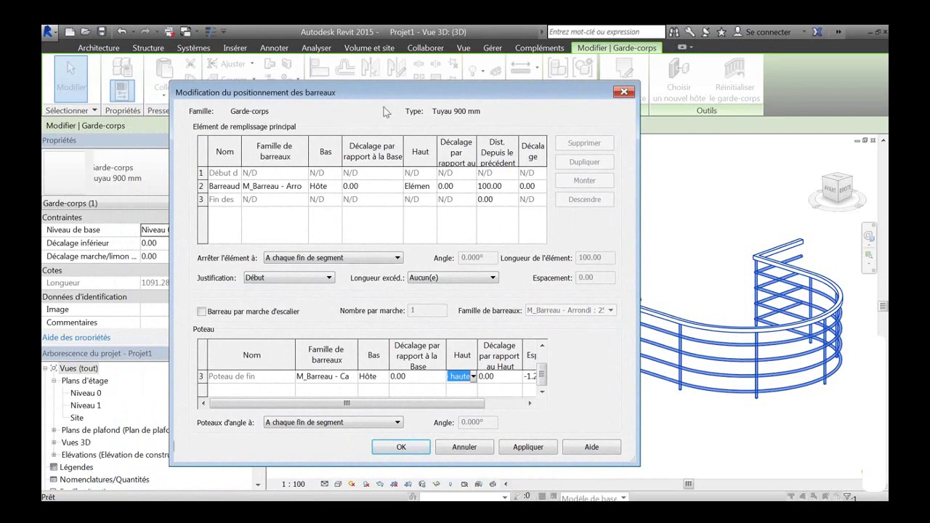
drag(389, 98, 183, 92)
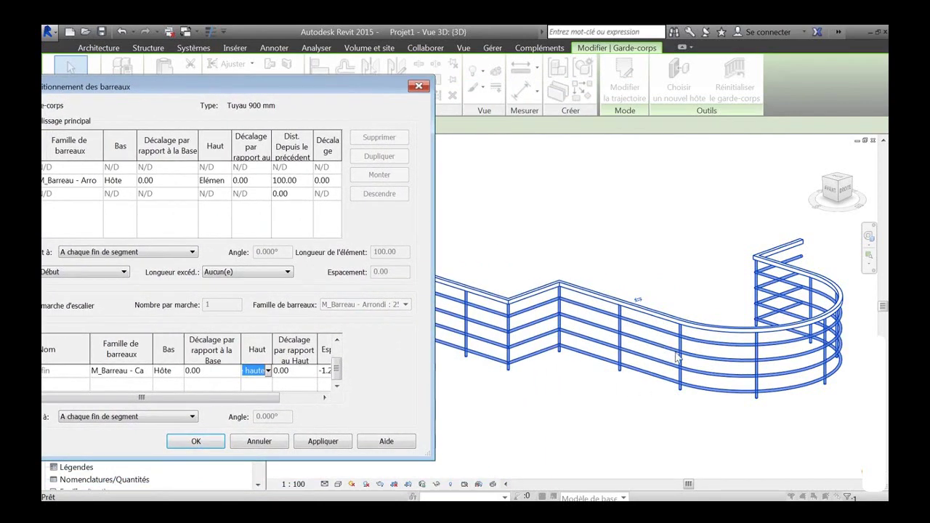
drag(332, 87, 506, 86)
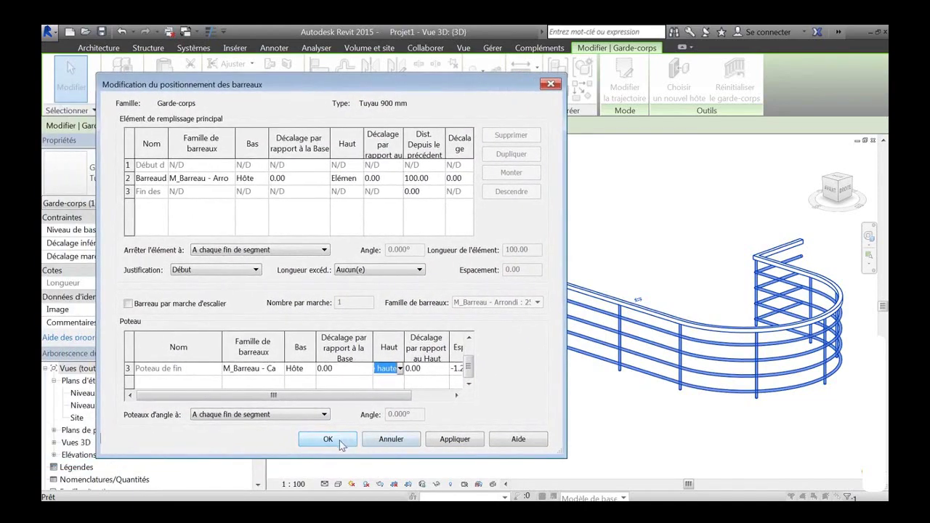
Accept the baluster placement and the type properties to update the railing in the 3D view
click(337, 440)
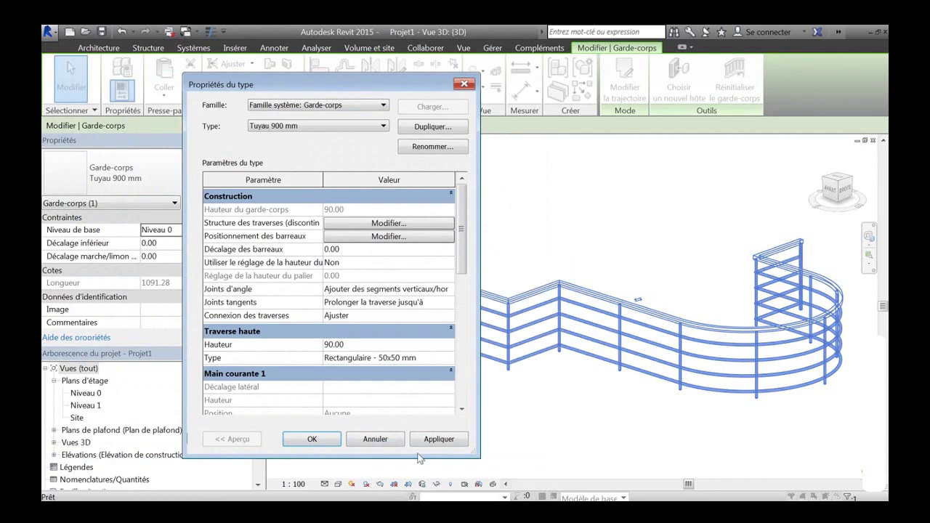
click(312, 439)
middle_drag(691, 297, 729, 289)
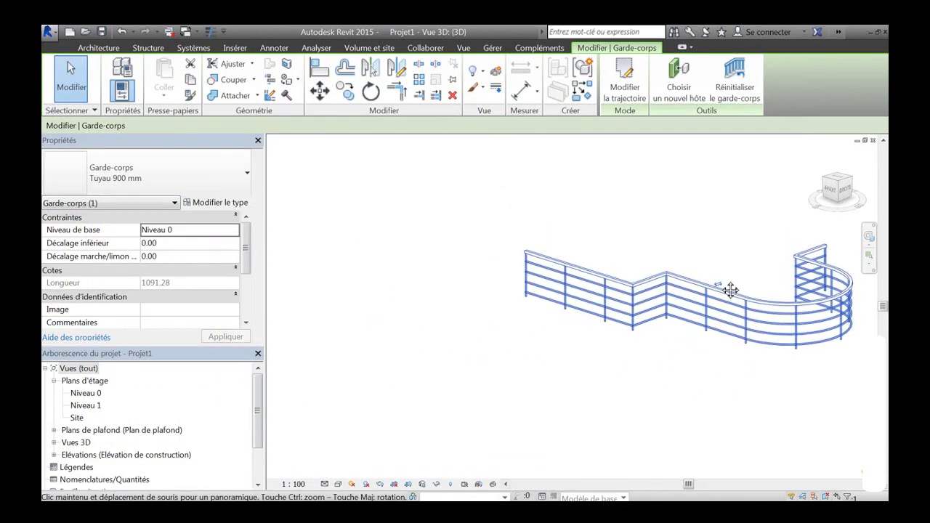
Reopen the baluster placement settings of the Tuyau 900 mm railing type
click(218, 203)
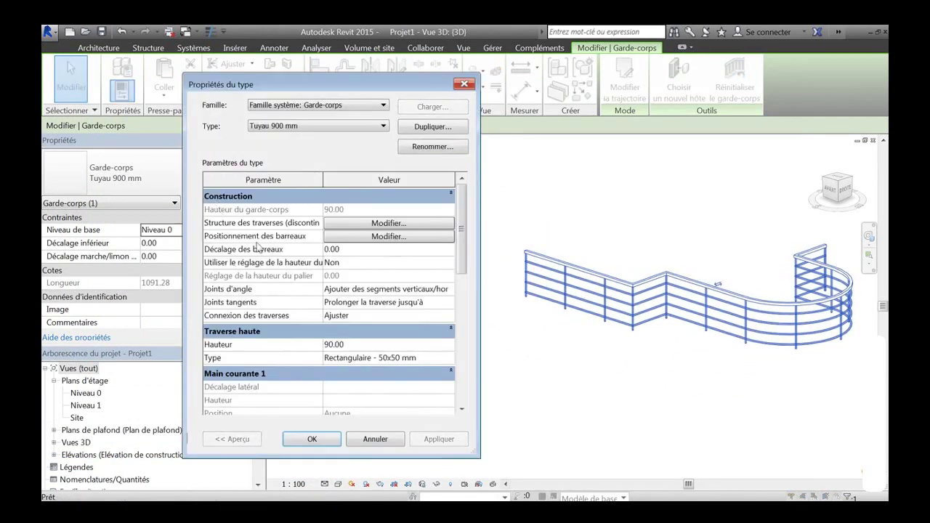
click(389, 238)
drag(367, 87, 346, 89)
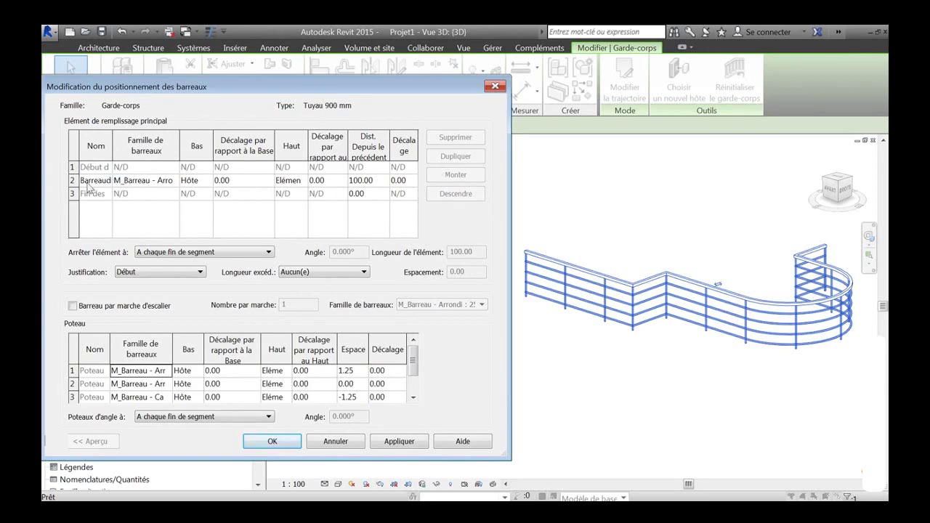
Examine the baluster family and top attachment options of the regular baluster in the main pattern
click(175, 182)
click(175, 180)
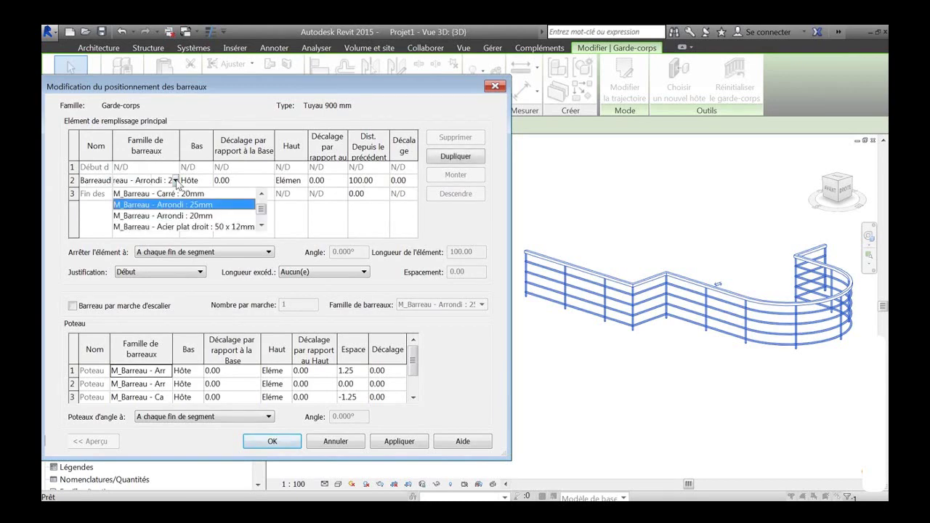
click(202, 154)
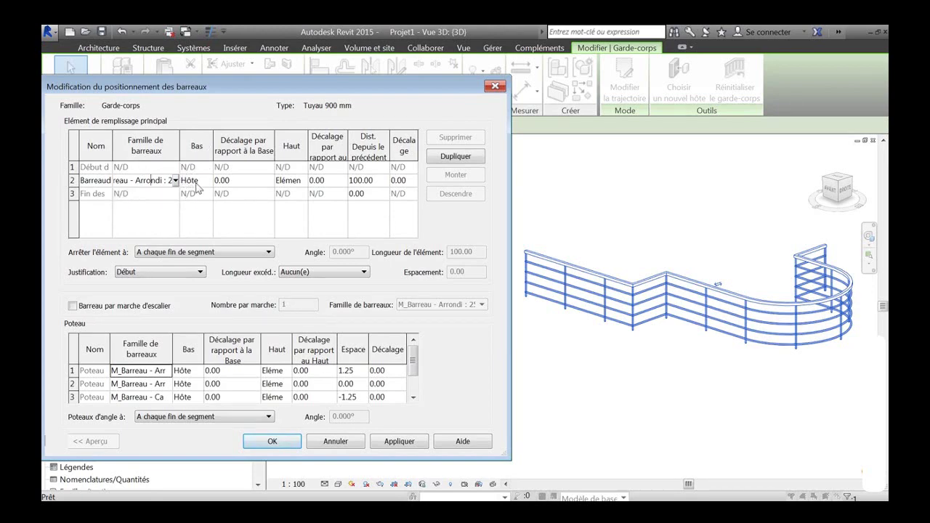
click(295, 180)
click(303, 180)
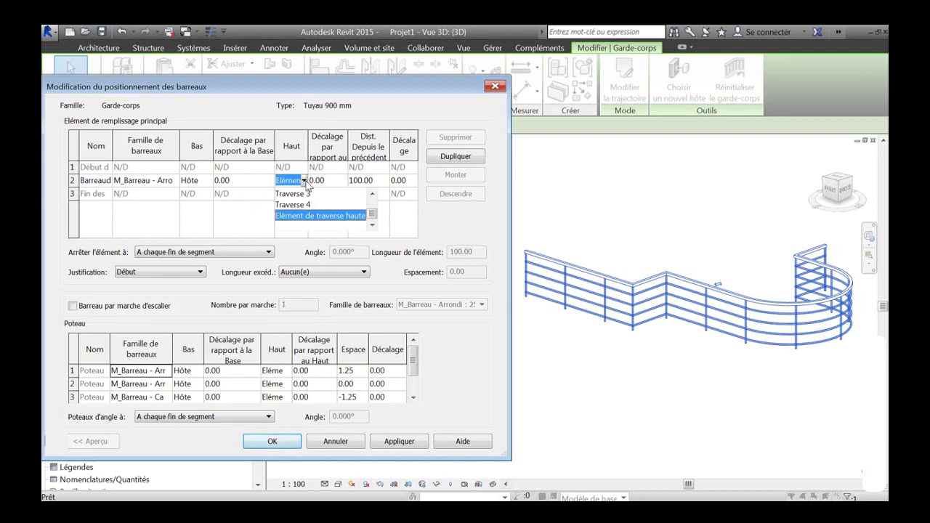
click(331, 154)
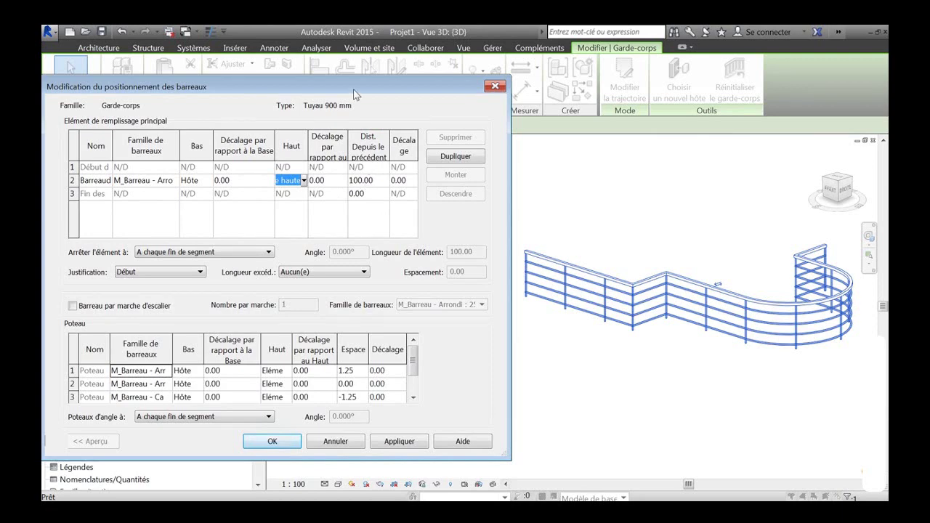
drag(356, 98, 328, 99)
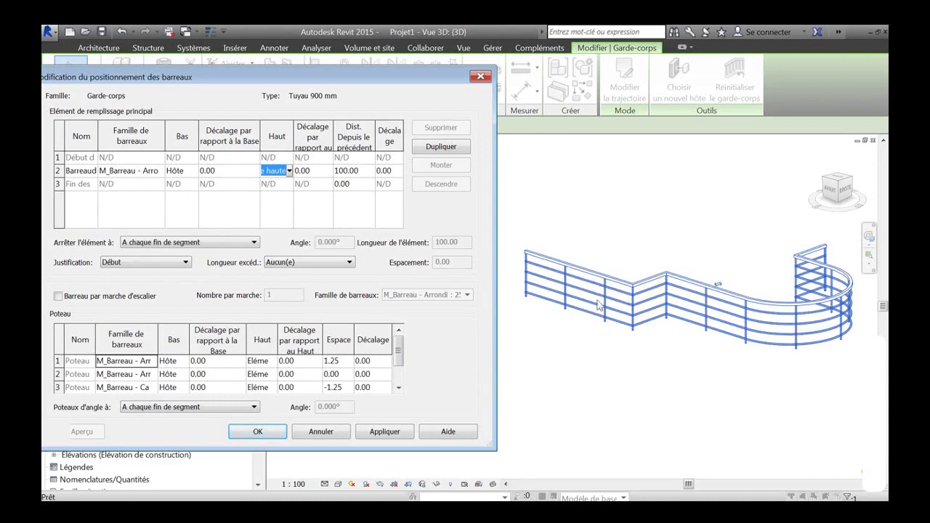
Set the main pattern baluster's distance from the previous one to 50 and apply the change
click(368, 171)
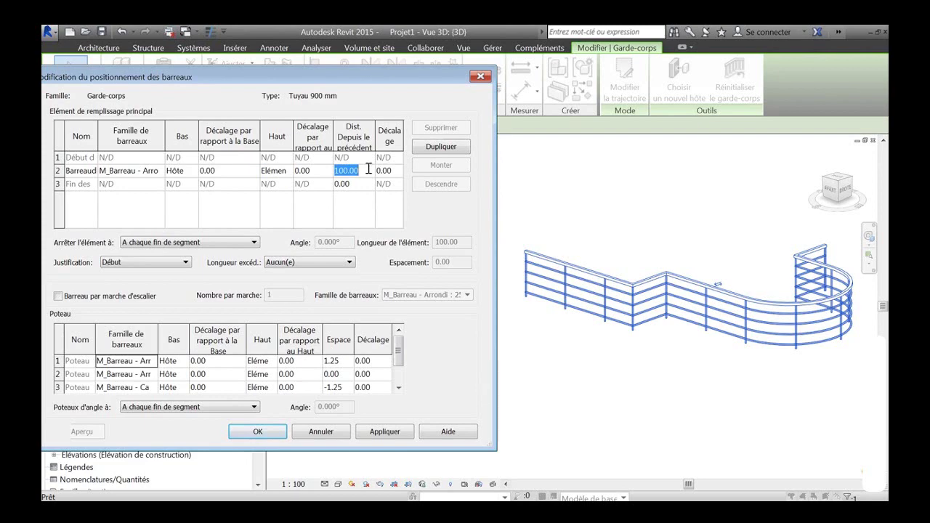
text(50)
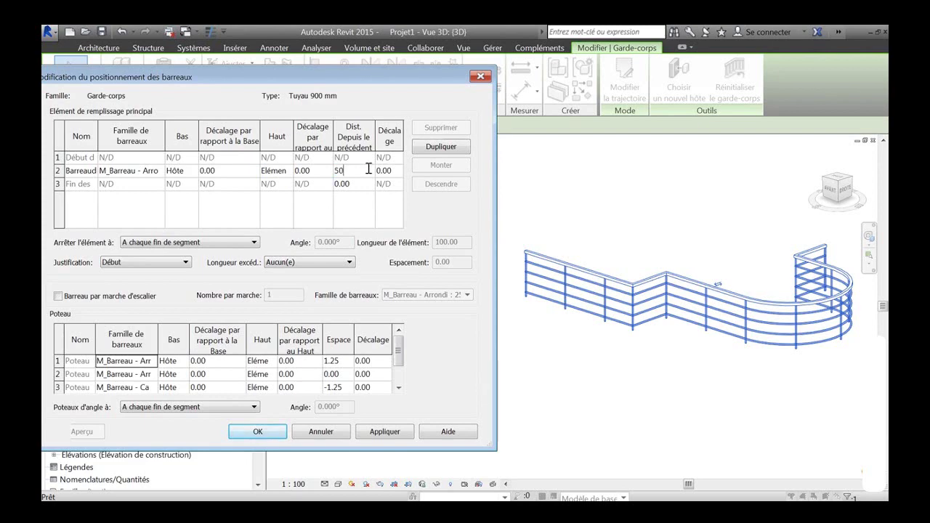
click(397, 434)
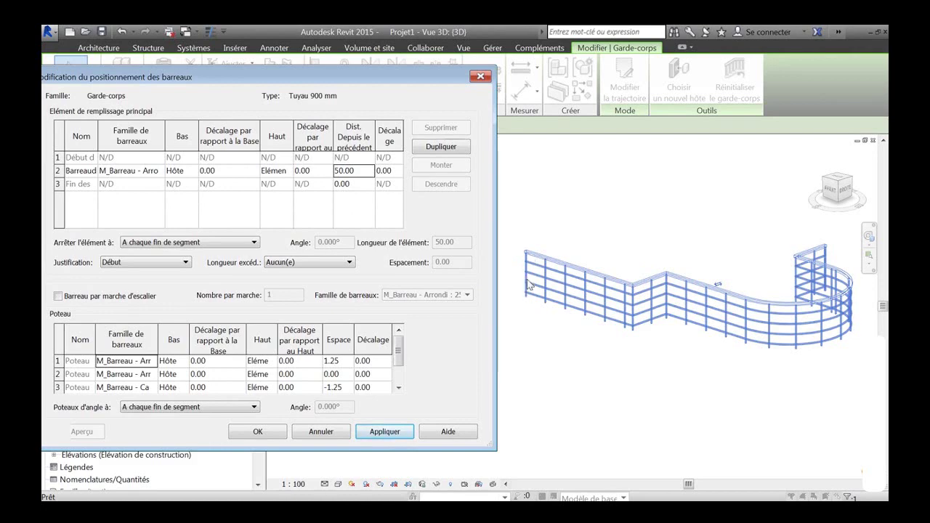
Set the main pattern baluster's distance from the previous one to 30 and apply the change
click(367, 170)
text(30)
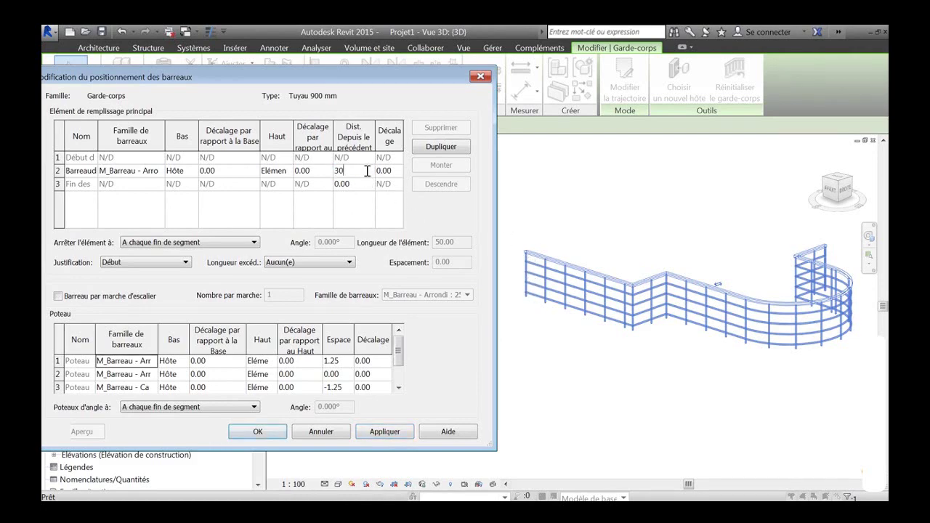
click(399, 433)
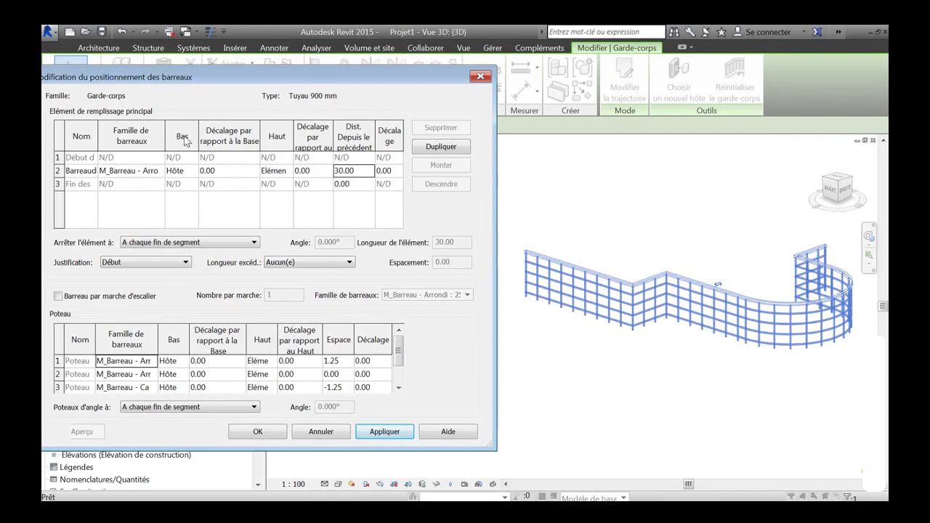
Attach the base of the main pattern baluster to Traverse 1, and switch it to a lower rail further down the list
click(195, 175)
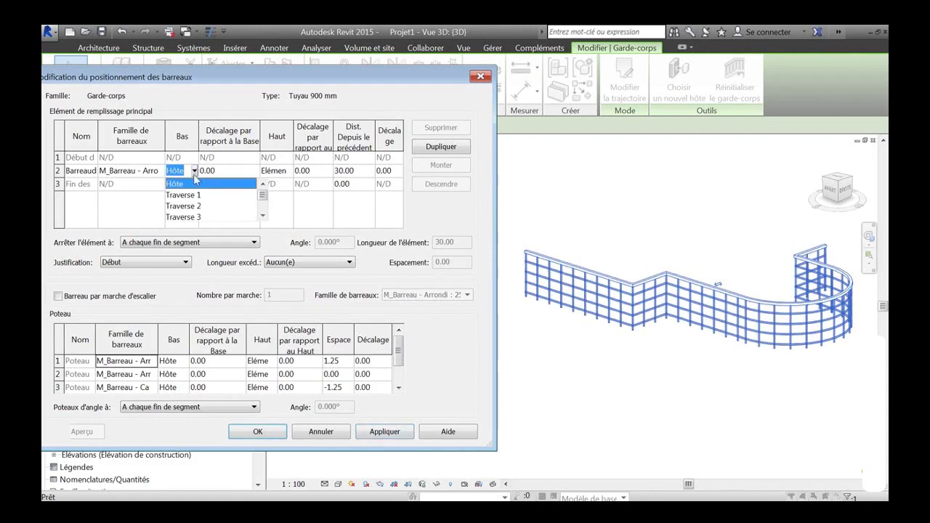
click(190, 196)
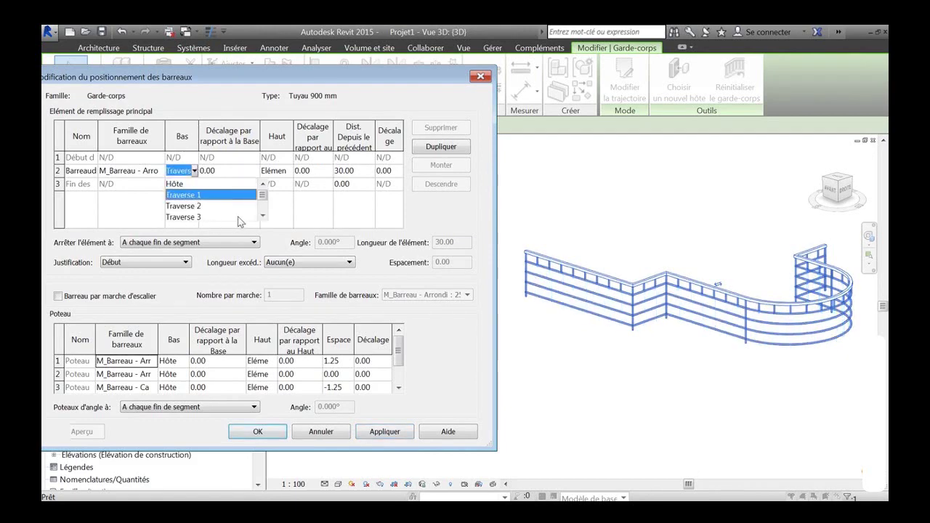
click(262, 217)
click(262, 217)
click(199, 208)
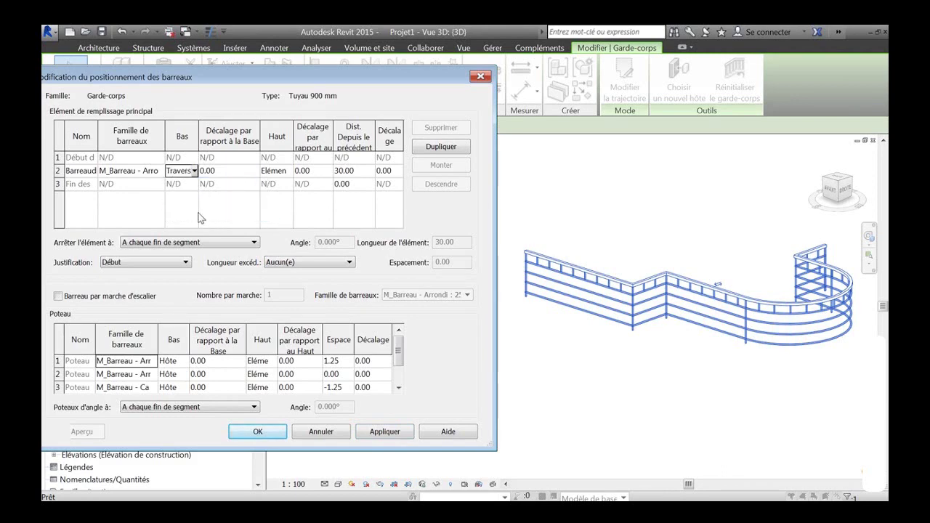
Apply the main pattern baluster's base attachment to Traverse 4, and attach its top to Traverse 1
click(390, 430)
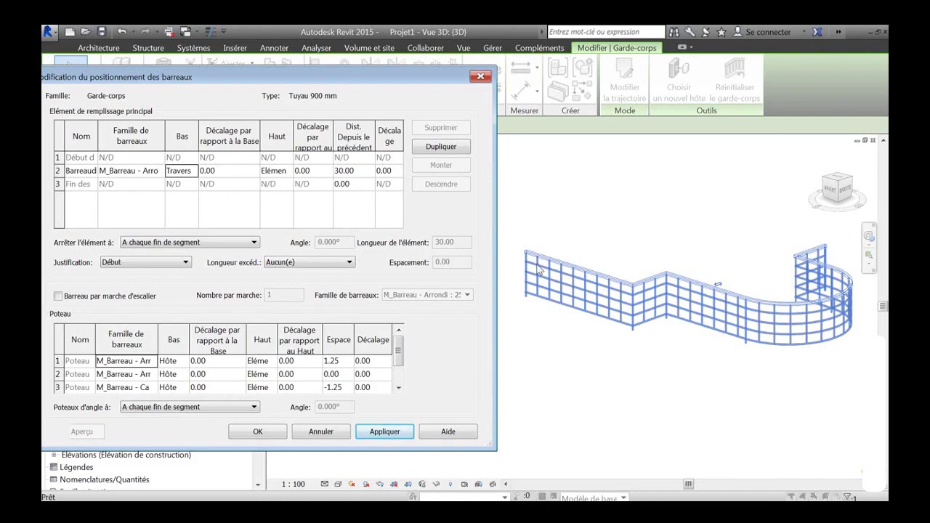
click(195, 173)
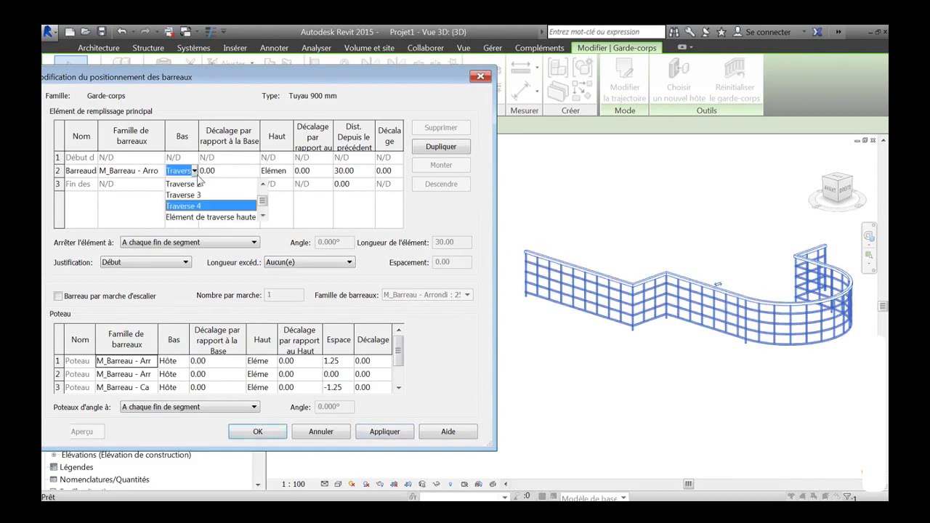
click(291, 172)
click(289, 171)
click(358, 184)
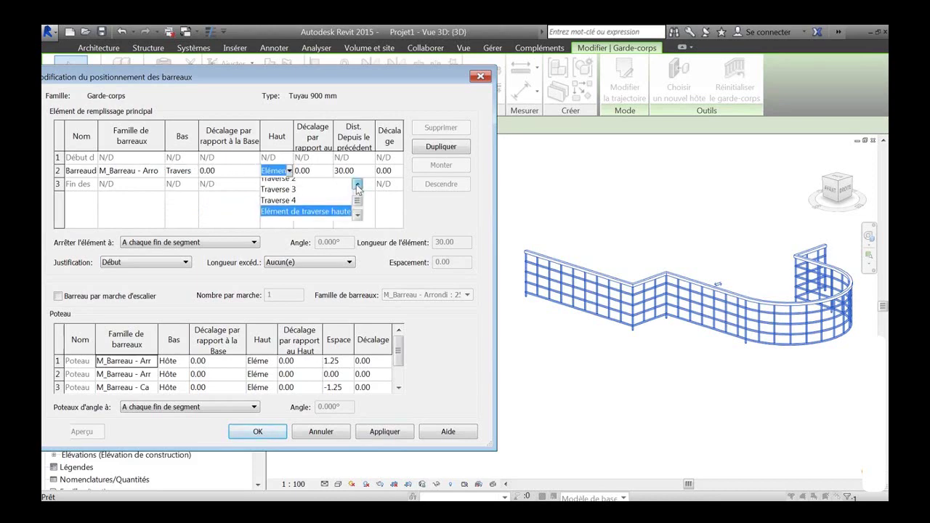
click(357, 184)
click(284, 186)
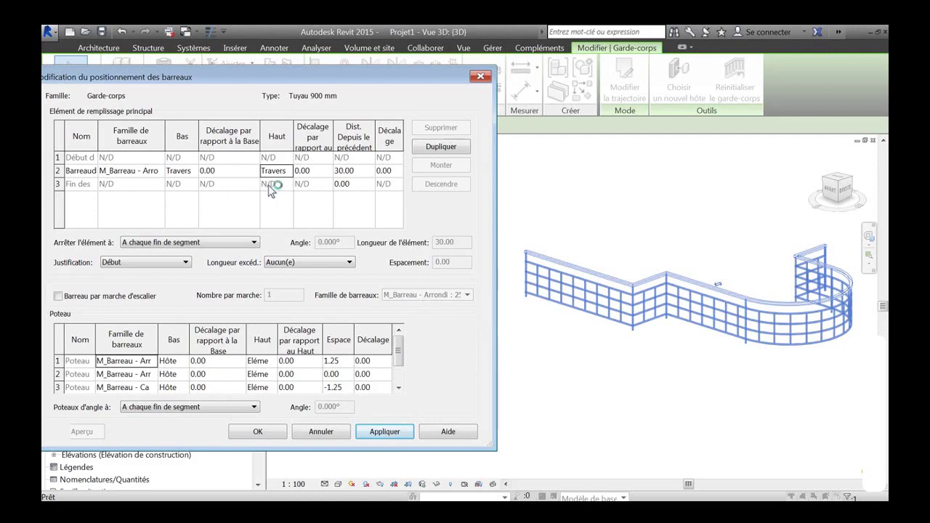
Duplicate the regular baluster in the main pattern and check the base and top attachments of the first of the two
click(58, 170)
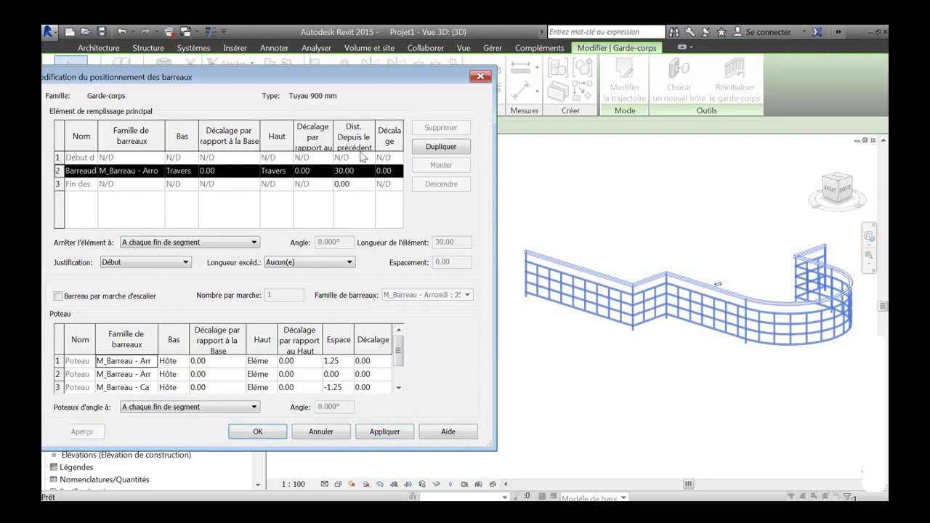
click(439, 147)
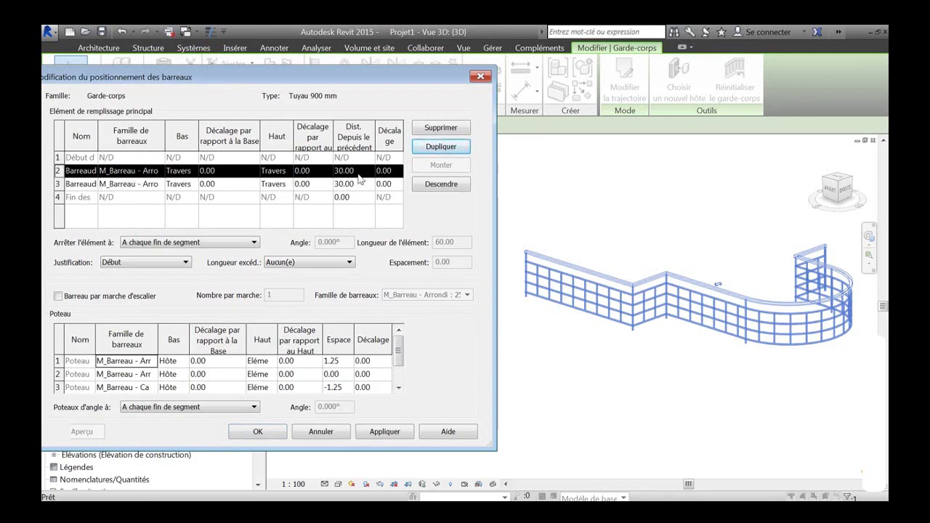
click(194, 171)
click(194, 171)
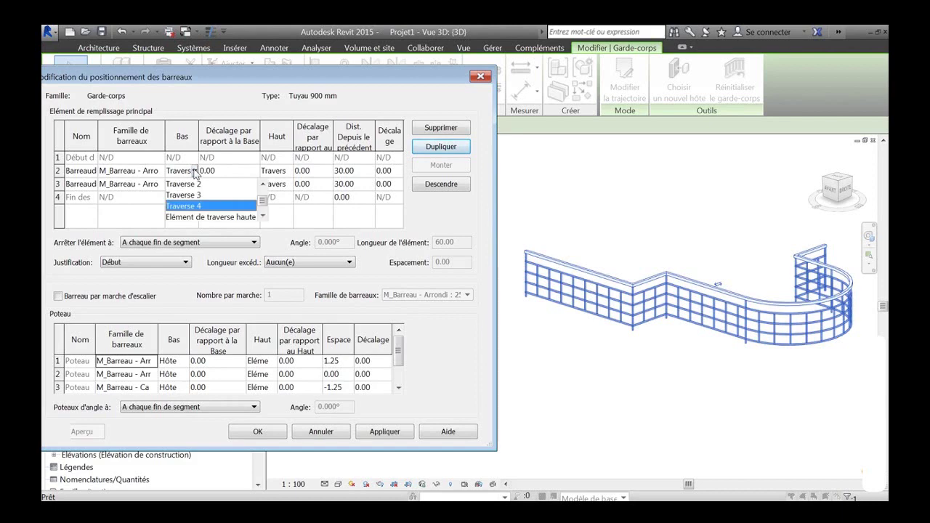
click(282, 169)
click(287, 172)
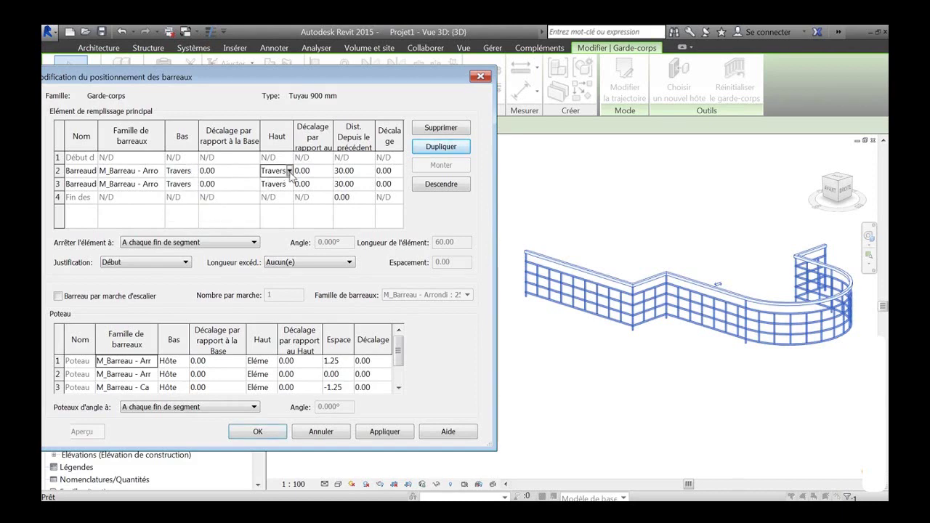
click(289, 172)
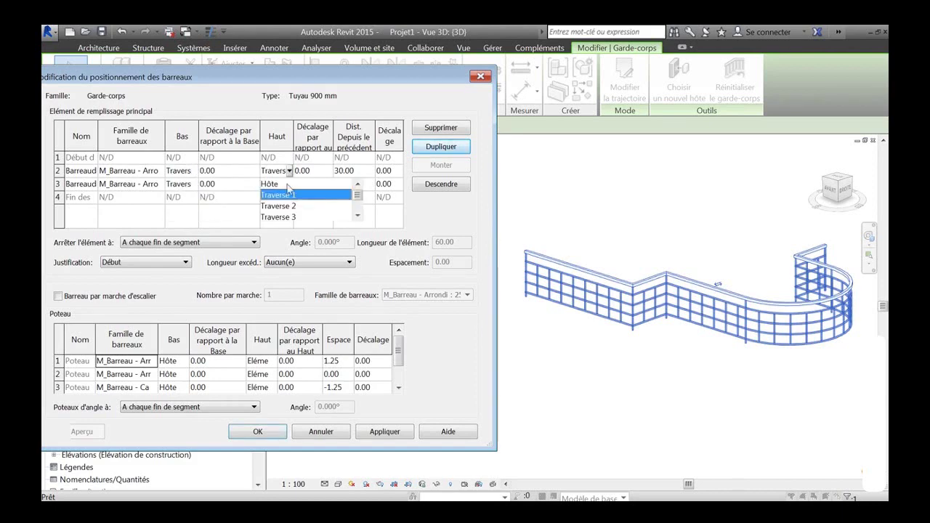
Attach the second main pattern baluster's base to Traverse 3 and its top to Traverse 2, and apply the change
click(184, 190)
click(195, 184)
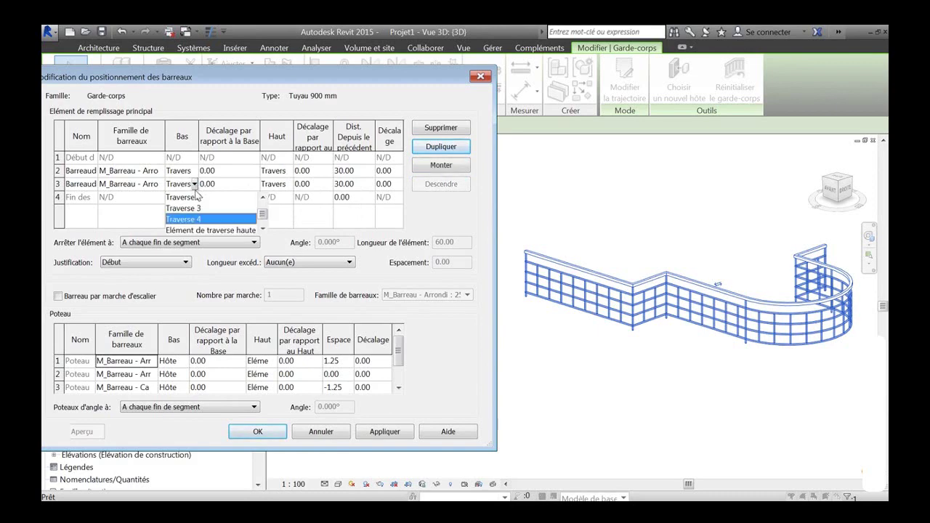
click(198, 209)
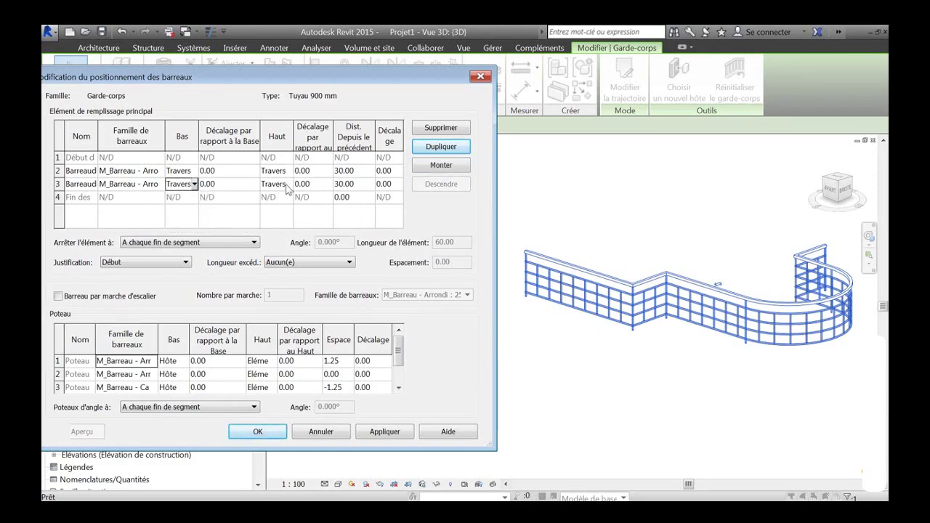
click(288, 189)
click(289, 185)
click(280, 222)
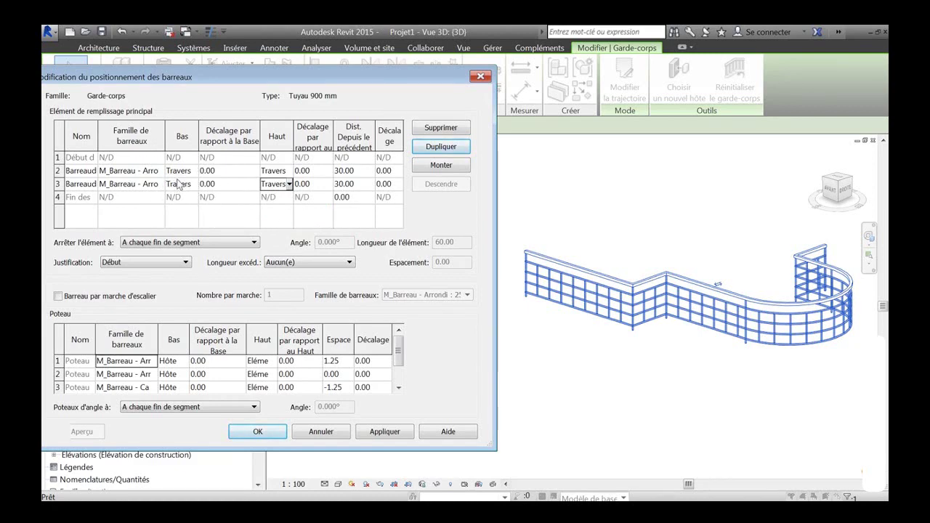
click(385, 433)
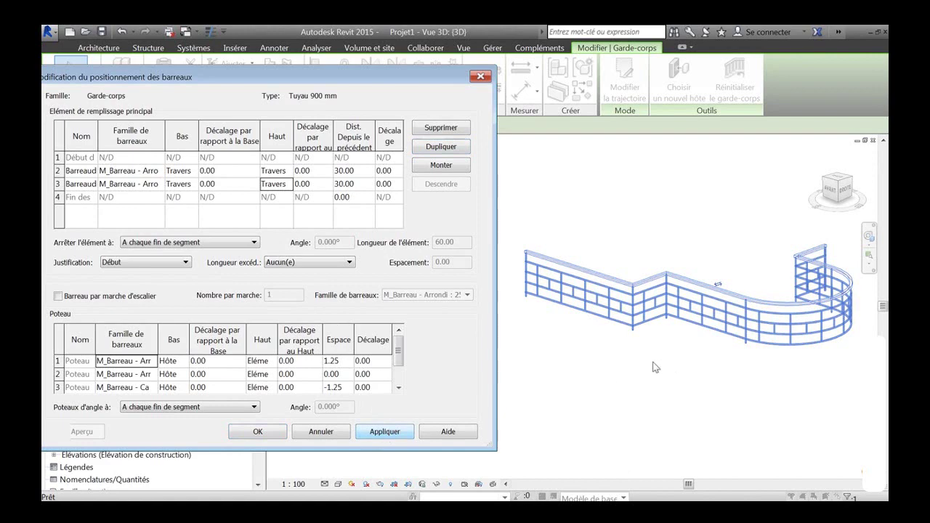